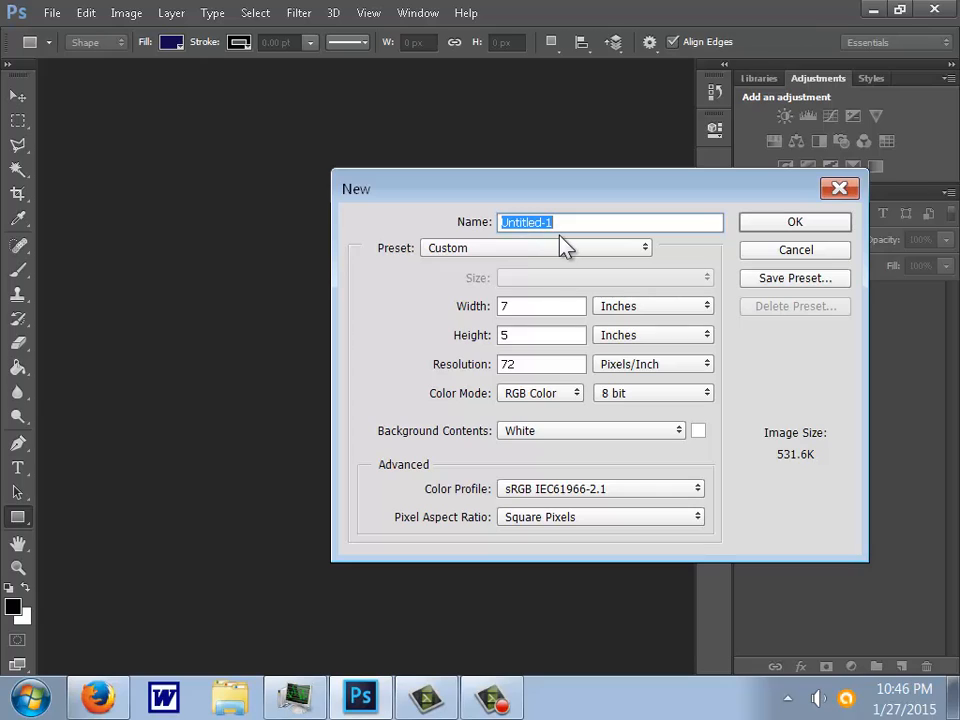
- Create a new document named palette from the Default Photoshop Size preset, with the resolution set to 72 pixels/inch
text(palette)
click(535, 250)
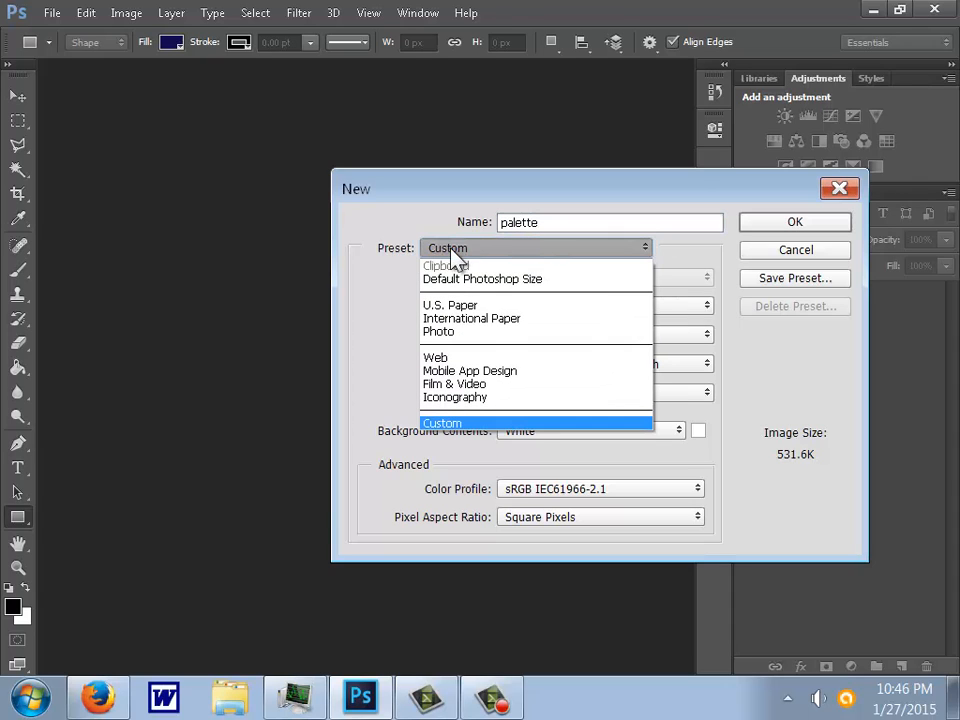
click(497, 283)
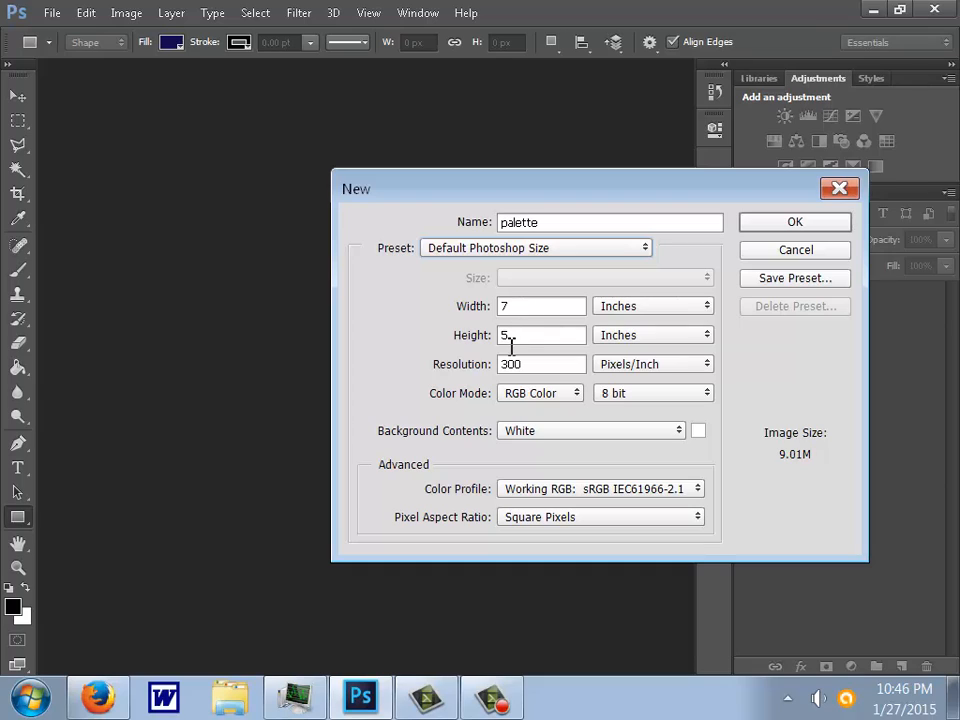
double_click(530, 366)
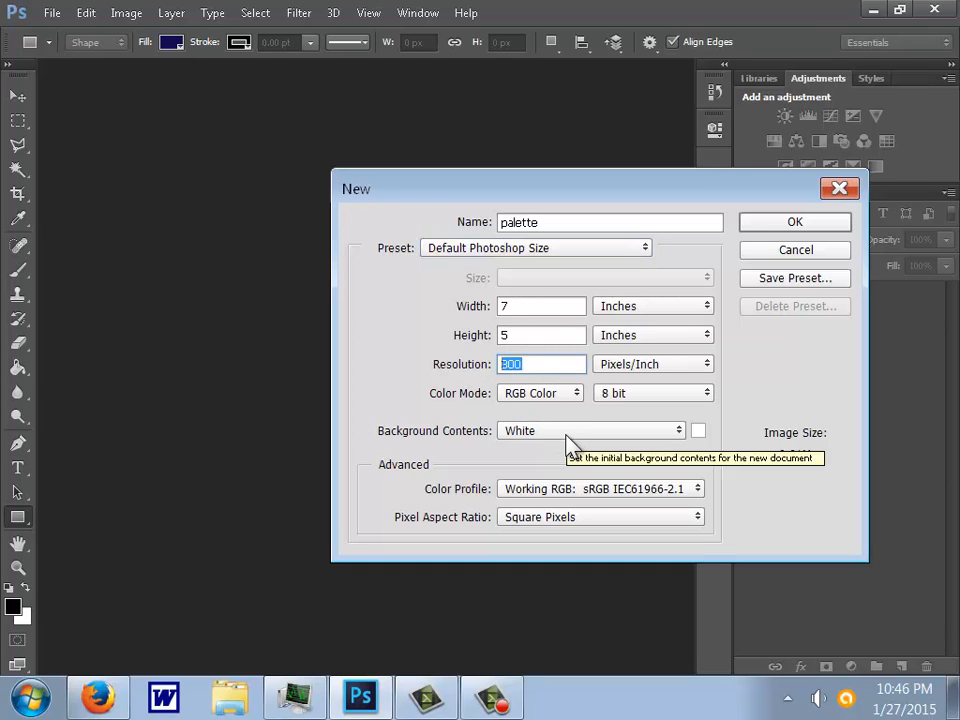
text(72)
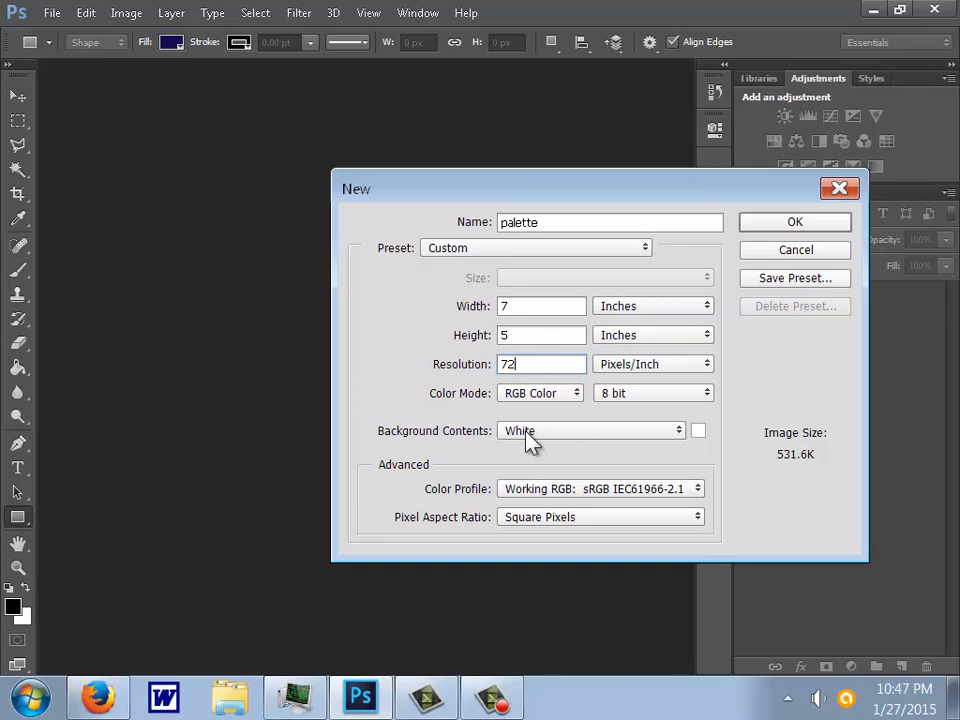
click(774, 226)
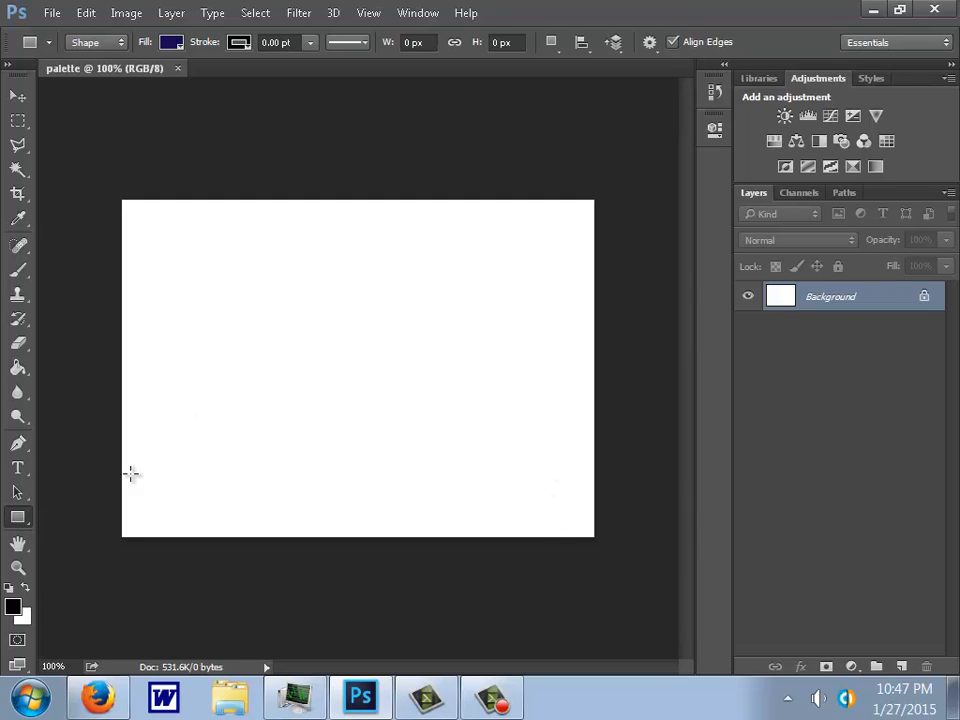
- Set the foreground color to black and return to the Rectangle tool
click(13, 607)
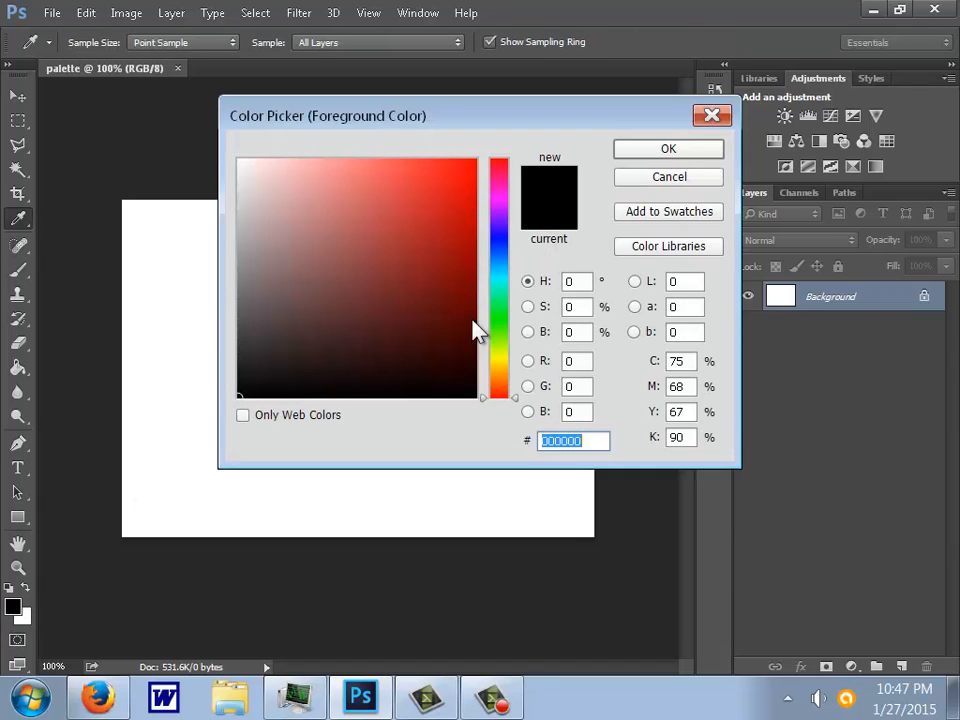
drag(476, 397, 480, 420)
click(670, 153)
key(u)
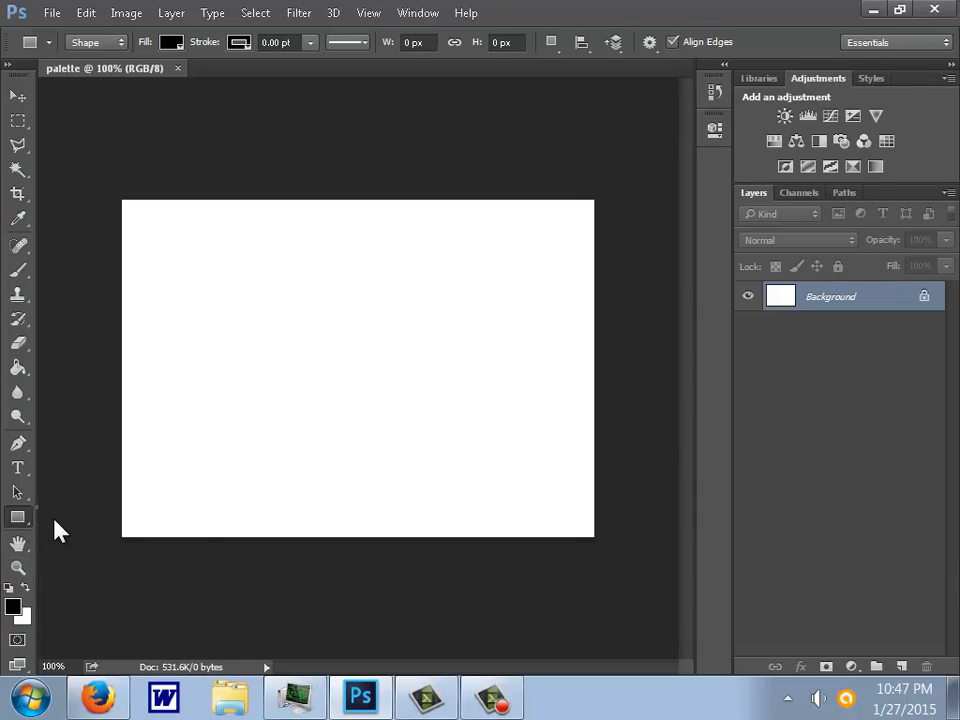
- Set the Rectangle tool to draw shapes without a stroke
right_click(18, 517)
click(81, 519)
click(238, 44)
click(163, 78)
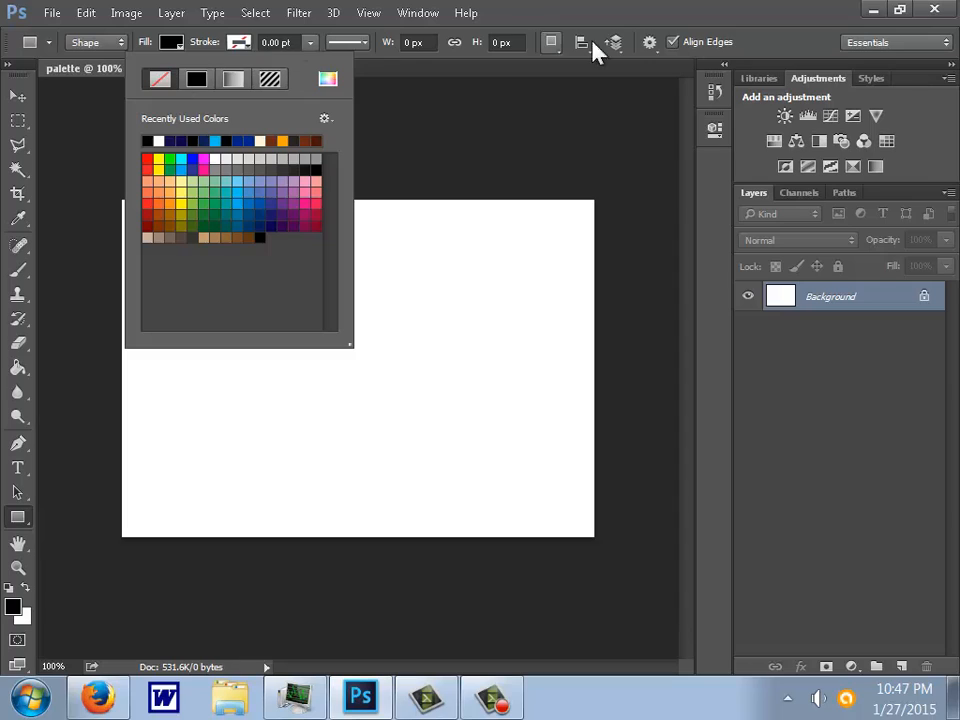
click(560, 15)
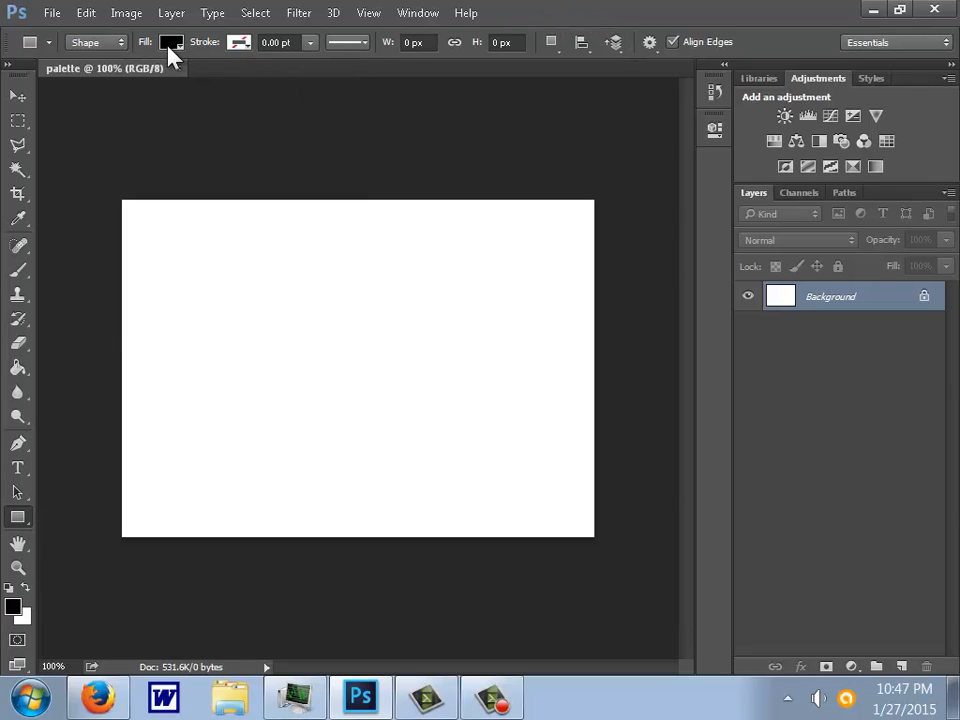
- Draw a pale yellow rectangle about 93 by 69 px in the upper-left area of the canvas
click(172, 44)
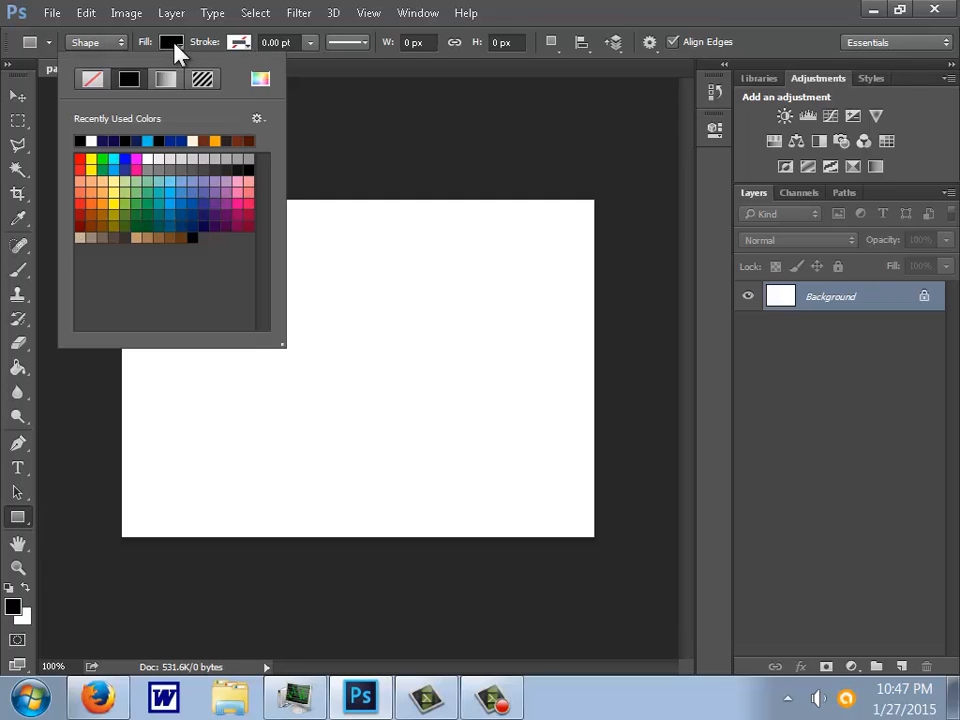
click(114, 181)
click(540, 28)
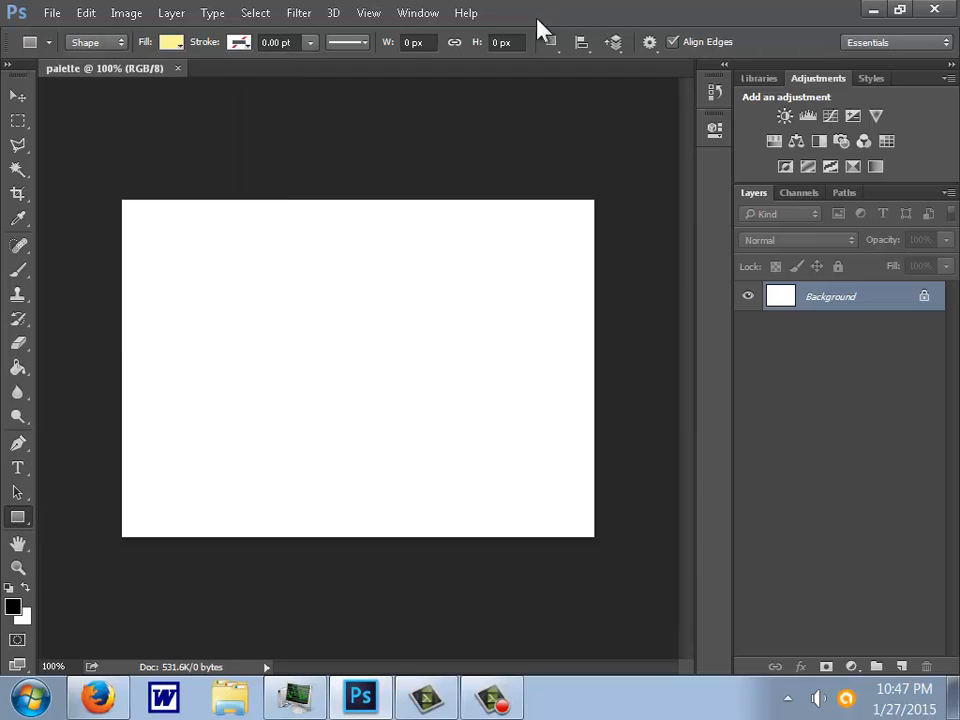
drag(157, 257, 244, 321)
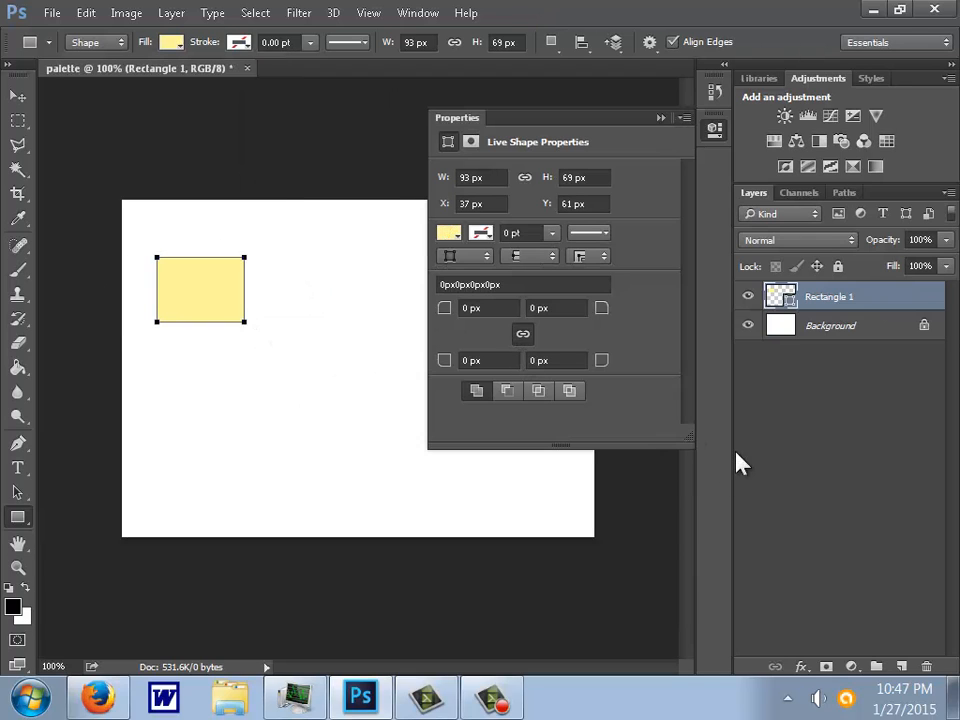
click(810, 500)
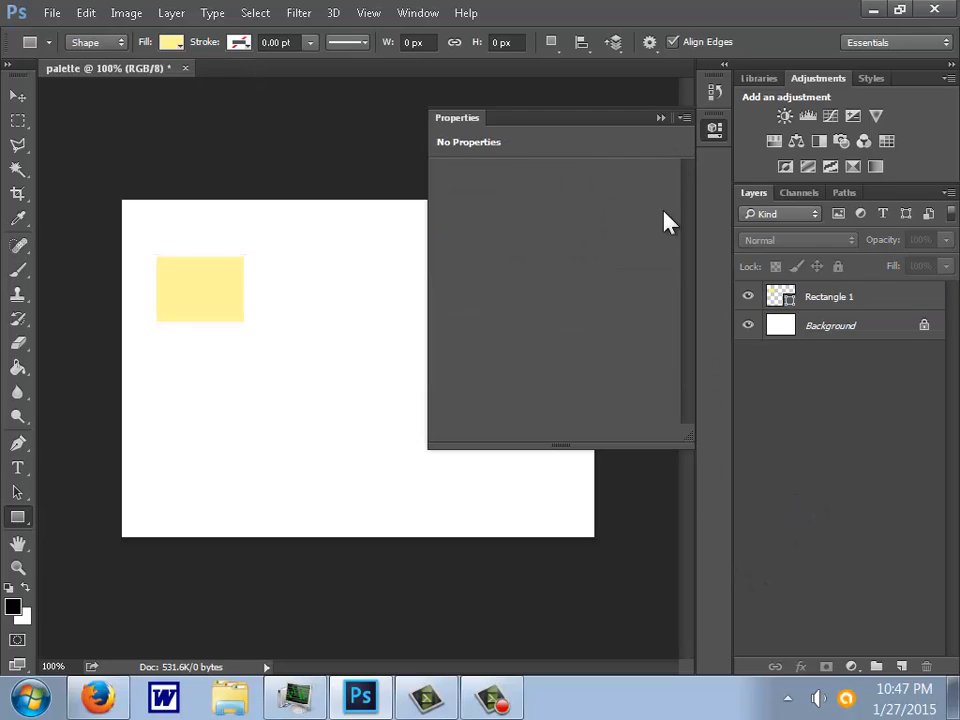
click(662, 118)
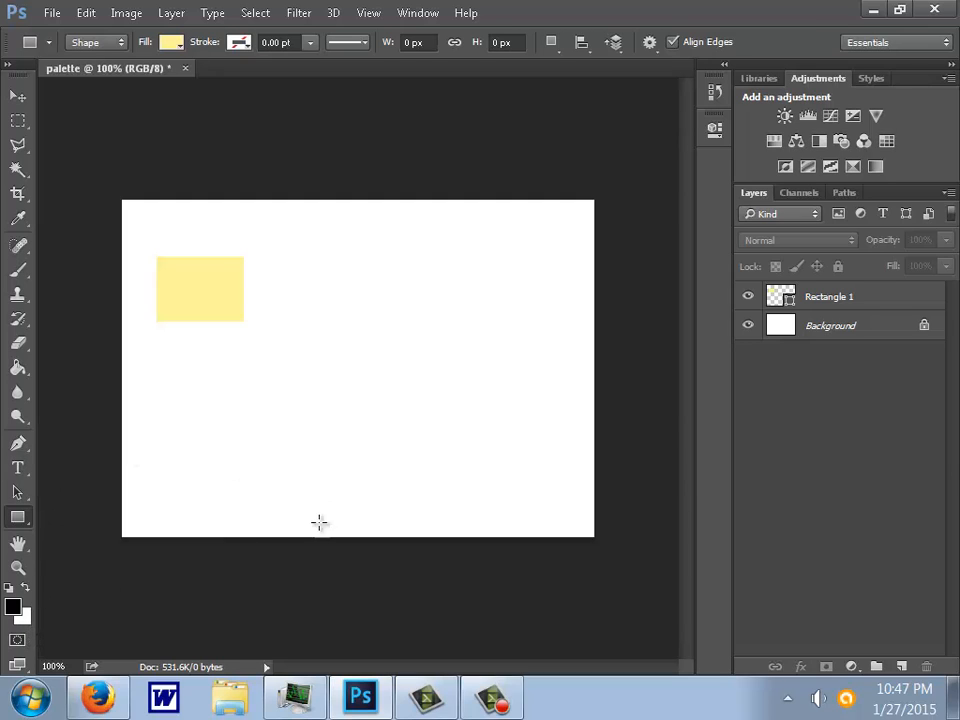
- Change the rectangle's fill color to dark navy 020838
double_click(777, 300)
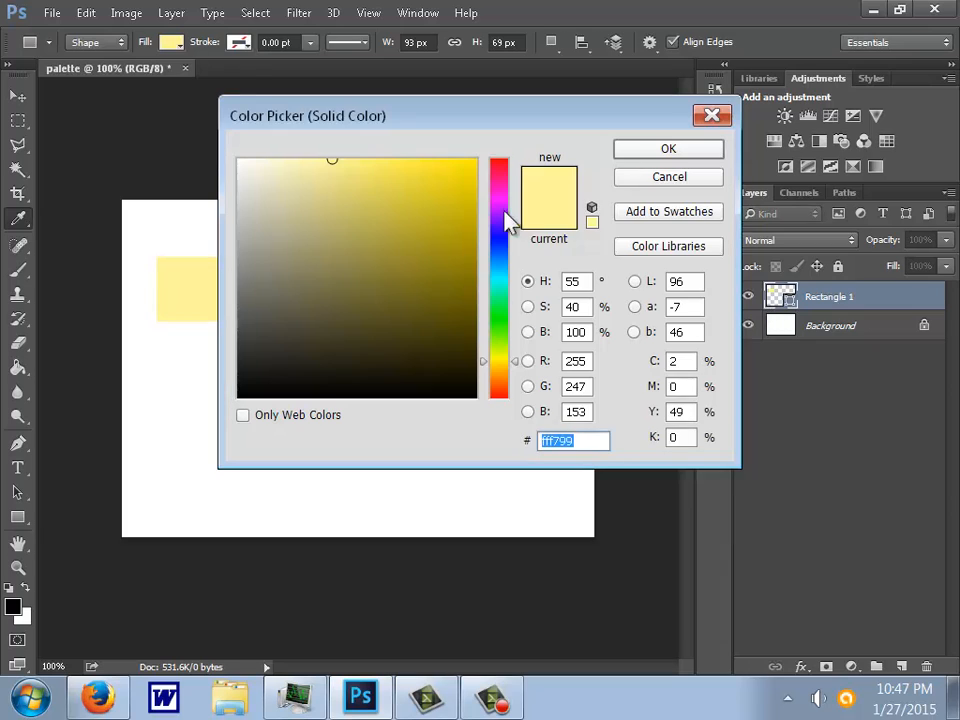
click(500, 244)
click(462, 343)
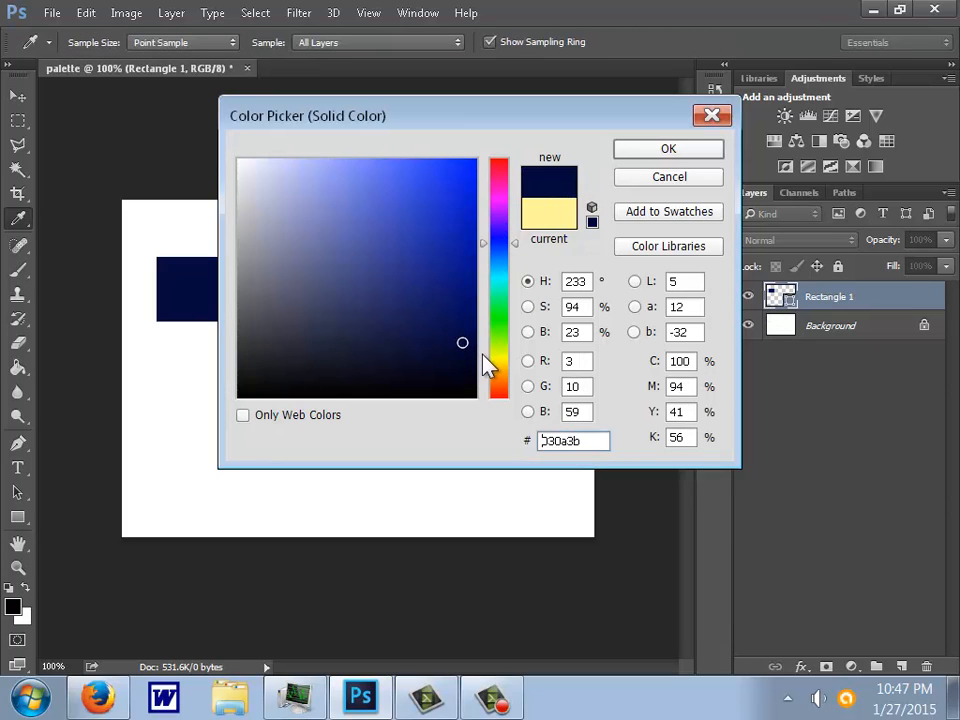
drag(465, 327, 468, 345)
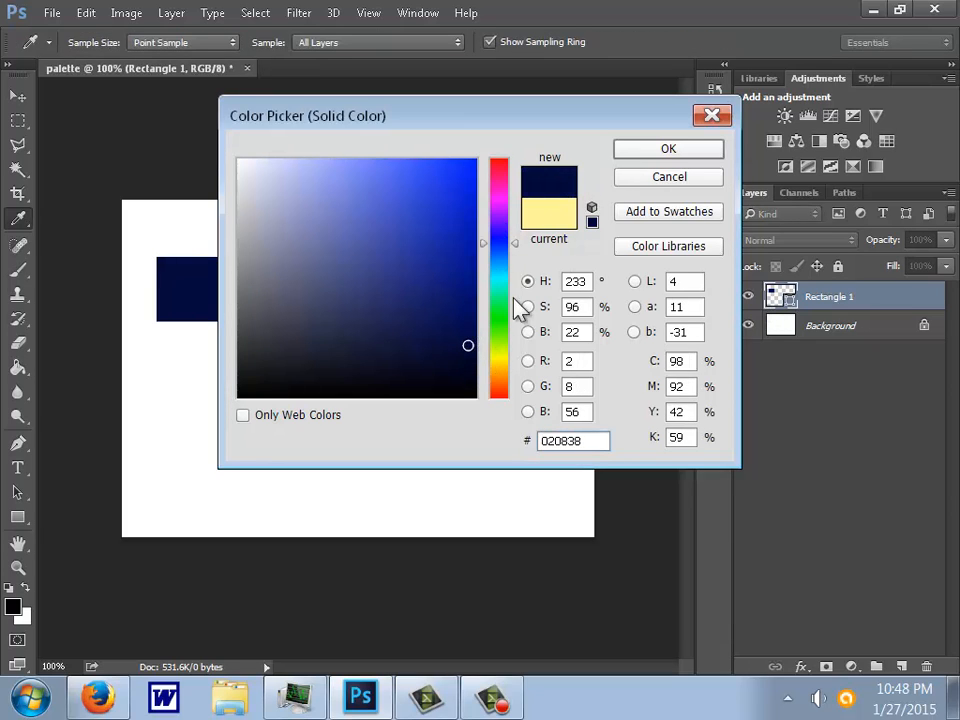
key(Return)
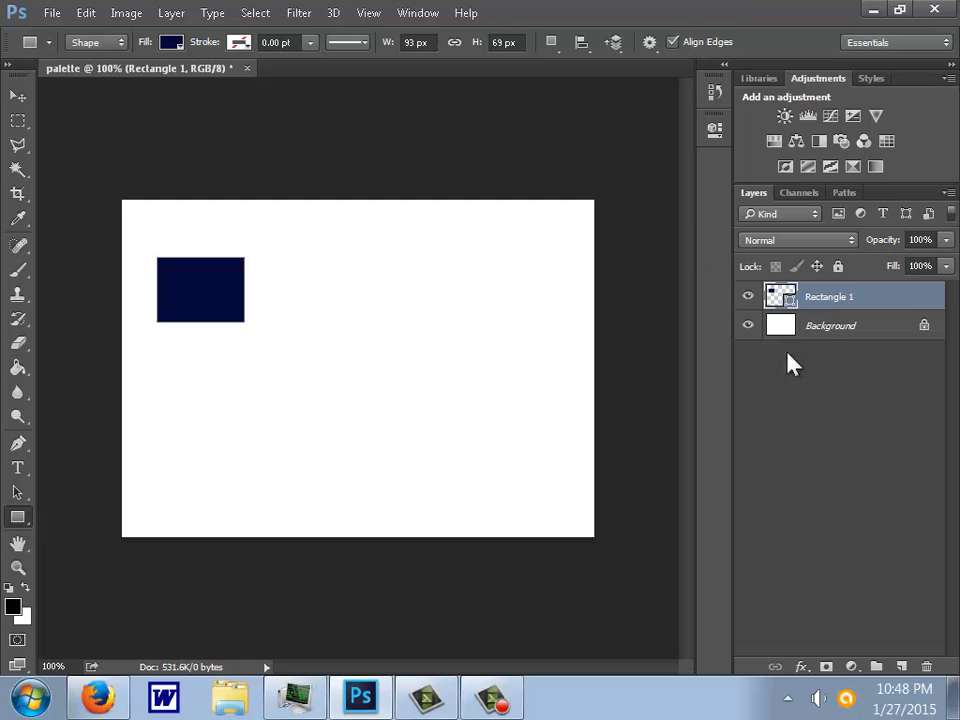
click(821, 326)
key(ctrl+shift+n)
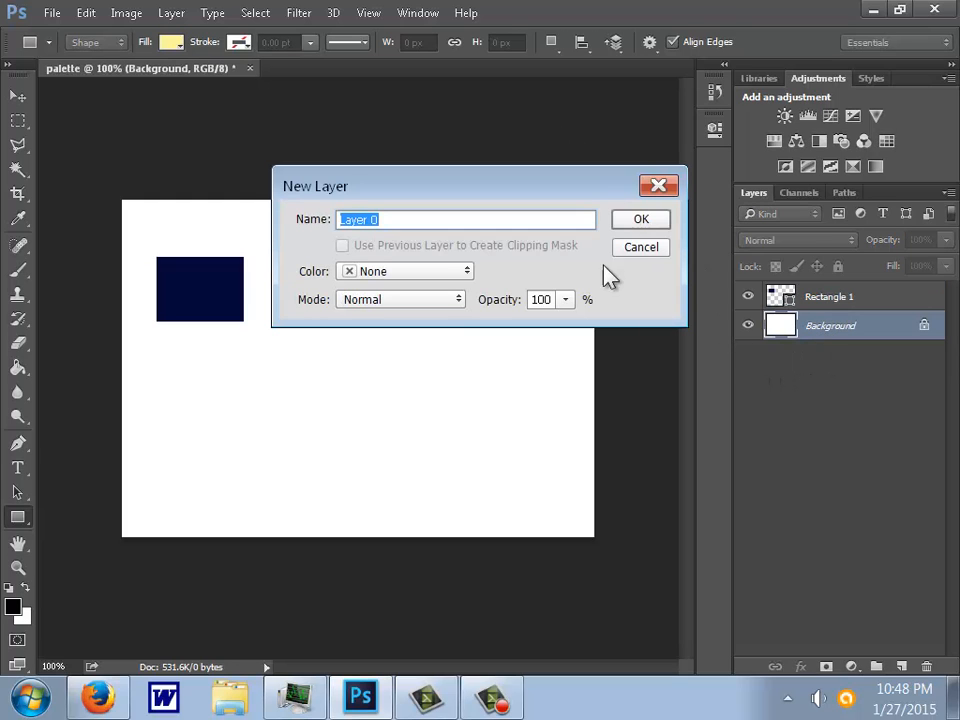
click(648, 249)
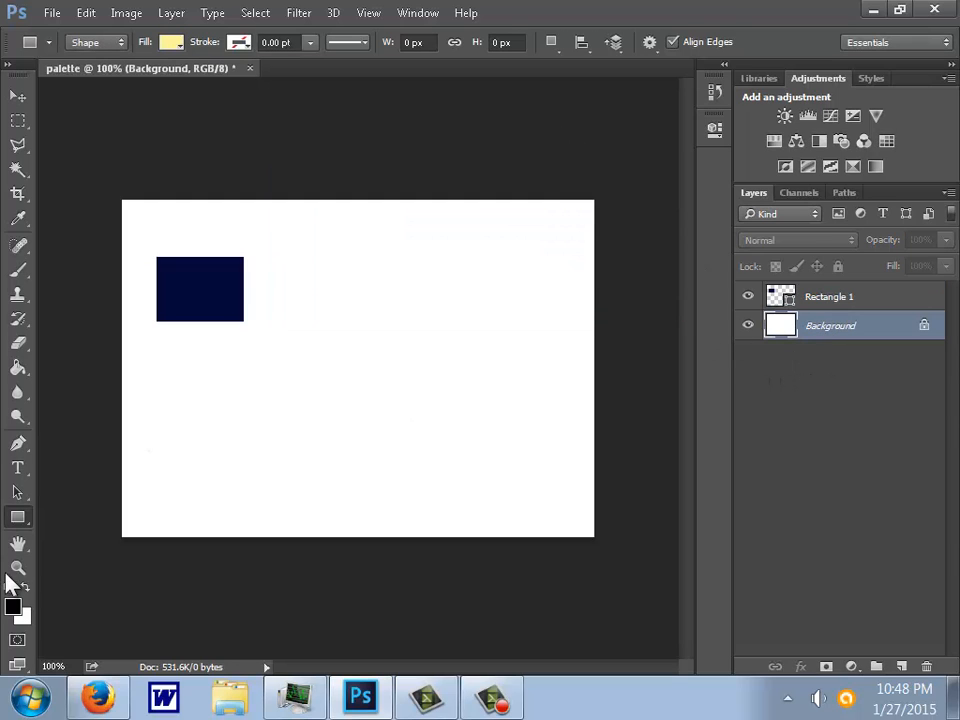
- Try filling the Background layer with black using the Paint Bucket tool, and undo the fill
click(27, 370)
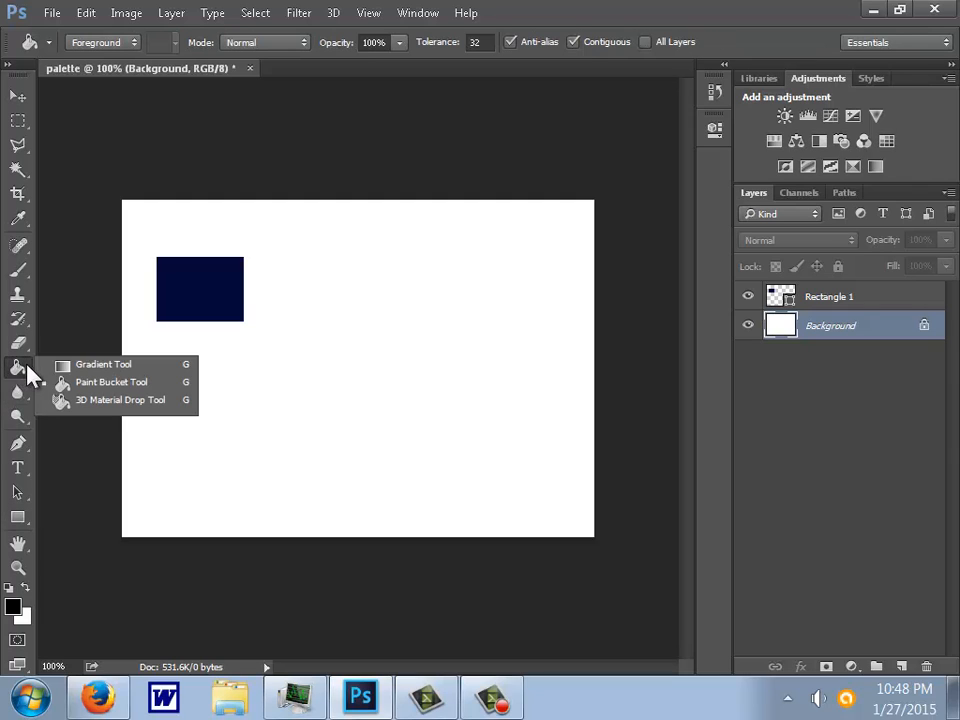
click(64, 367)
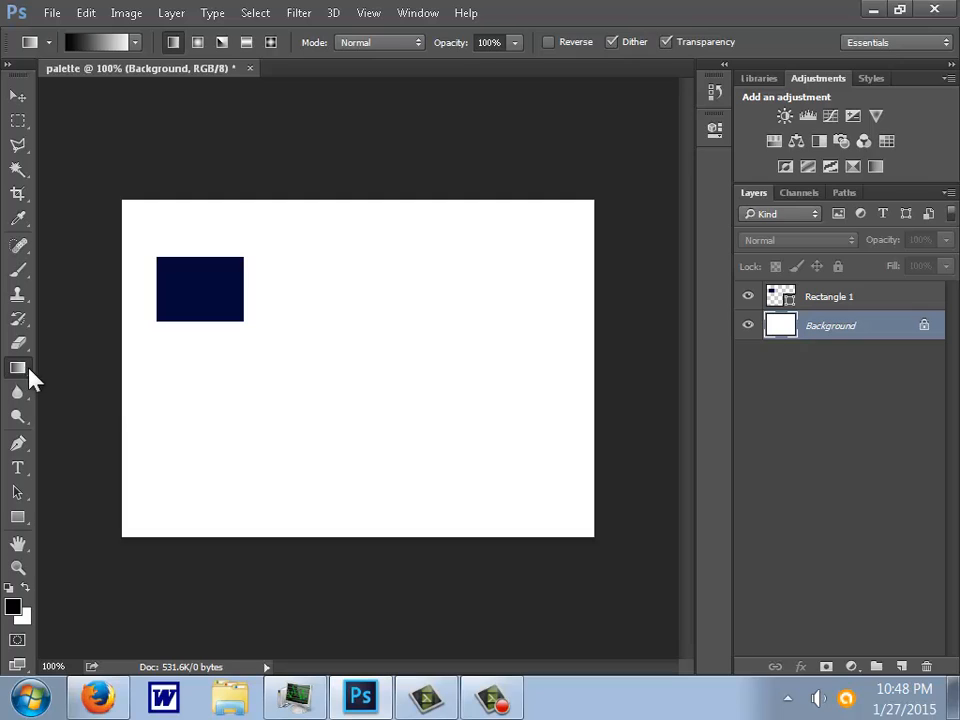
right_click(27, 370)
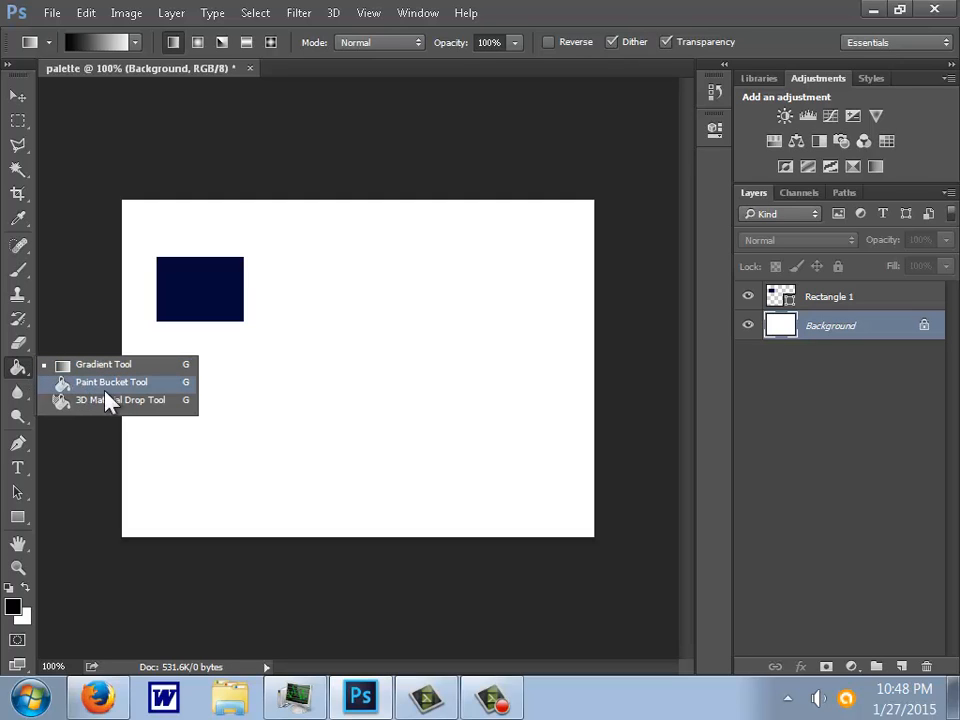
click(100, 385)
click(360, 459)
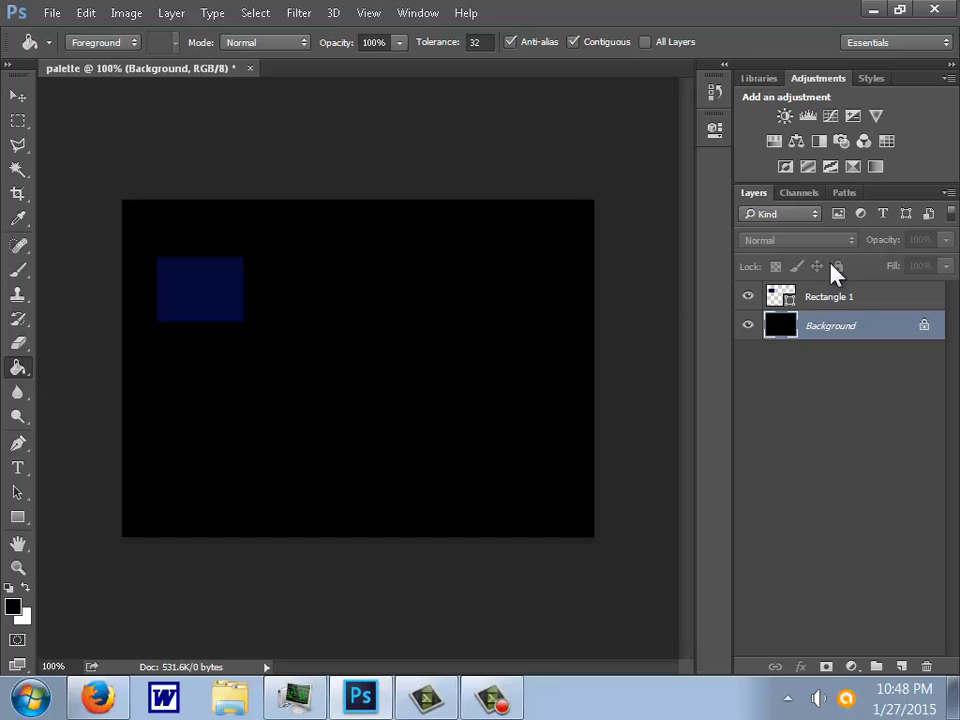
key(ctrl+z)
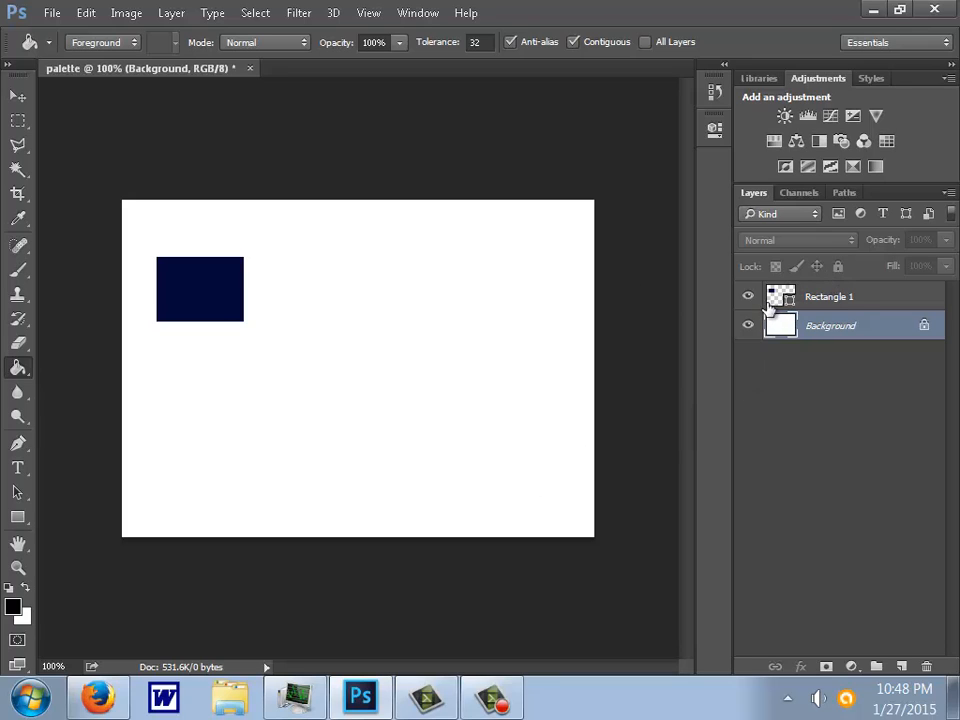
- Change the rectangle's fill color to medium blue 101f90 and deselect its layer
click(779, 300)
double_click(779, 300)
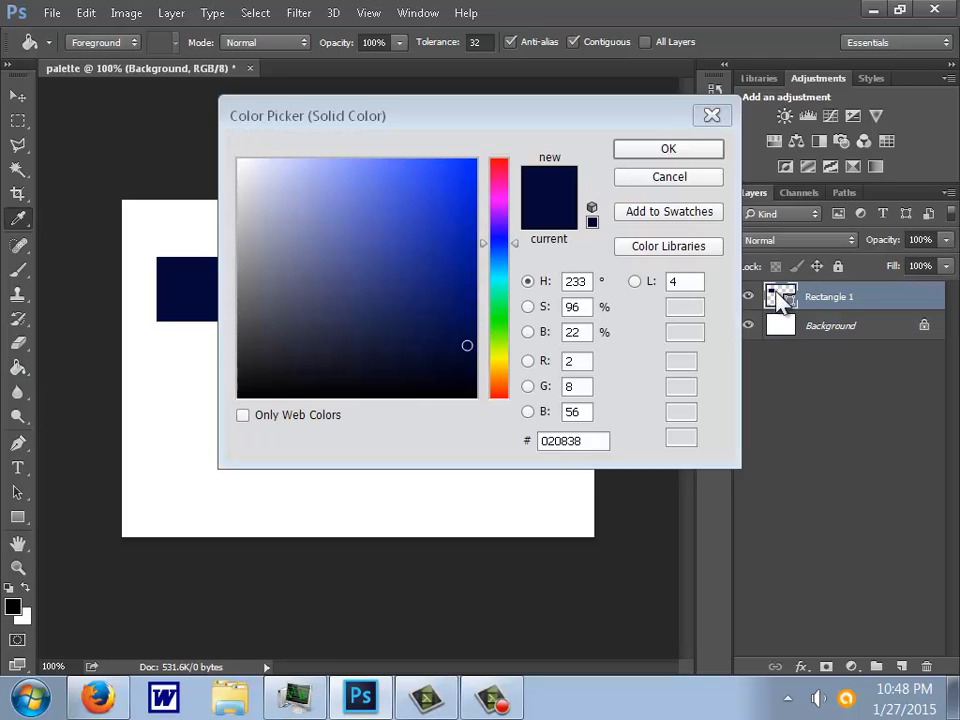
click(449, 262)
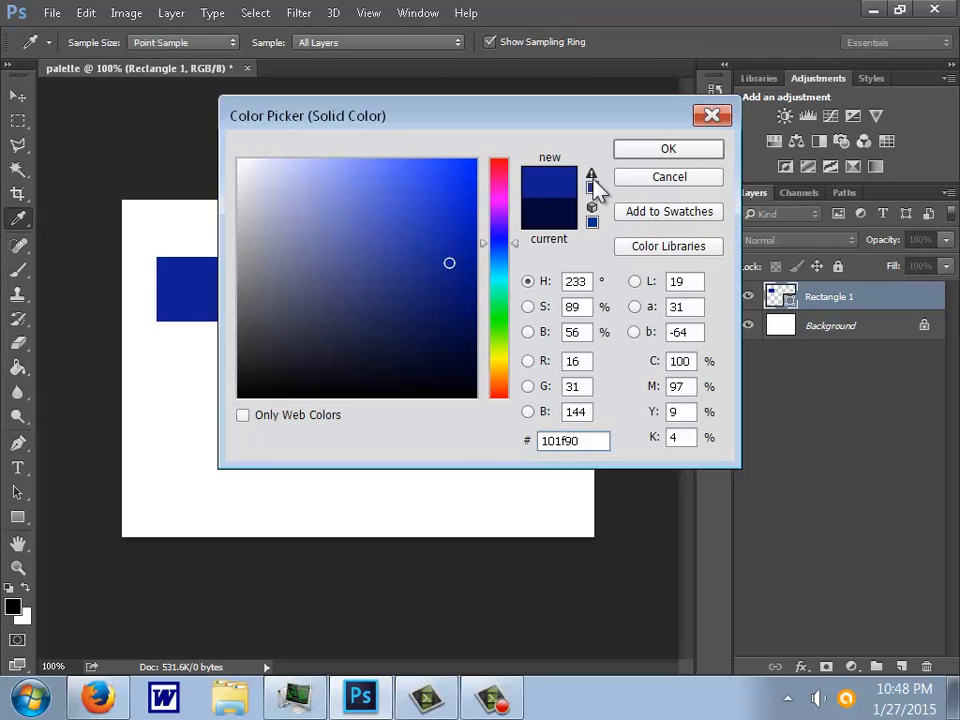
click(641, 150)
key(g)
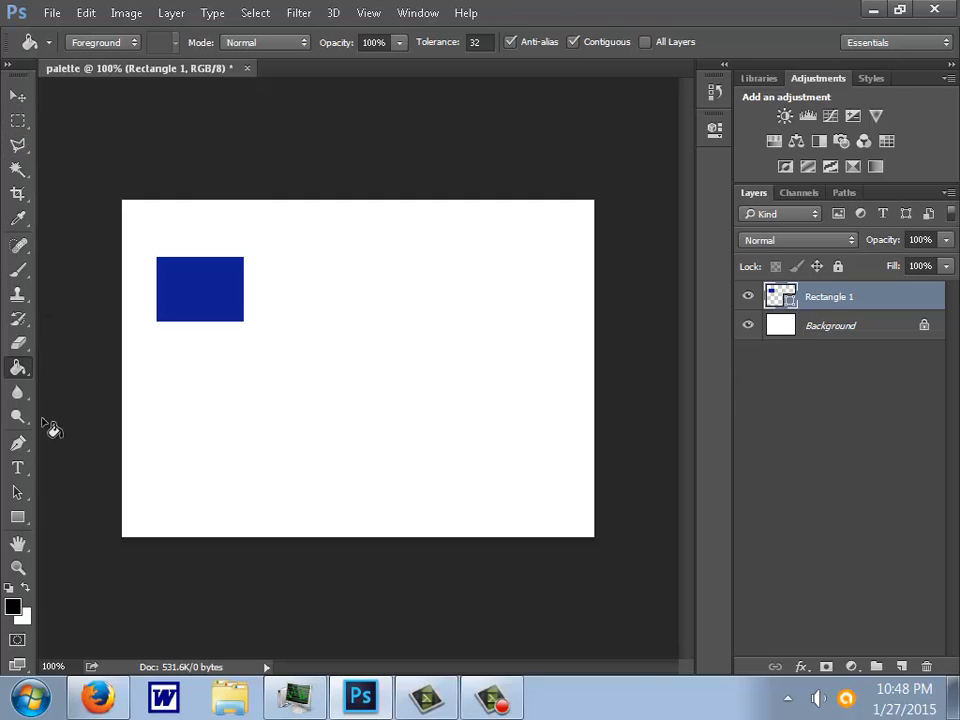
click(788, 442)
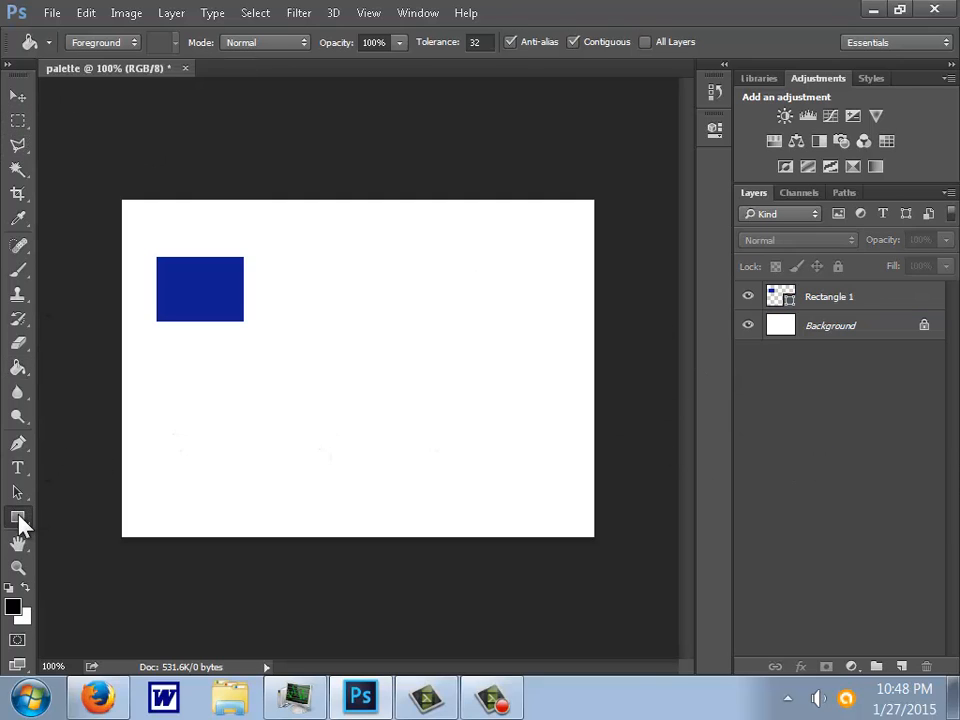
- Sample the rectangle's blue with the Eyedropper and set the foreground color to the lighter shade 4f5fd8
click(18, 517)
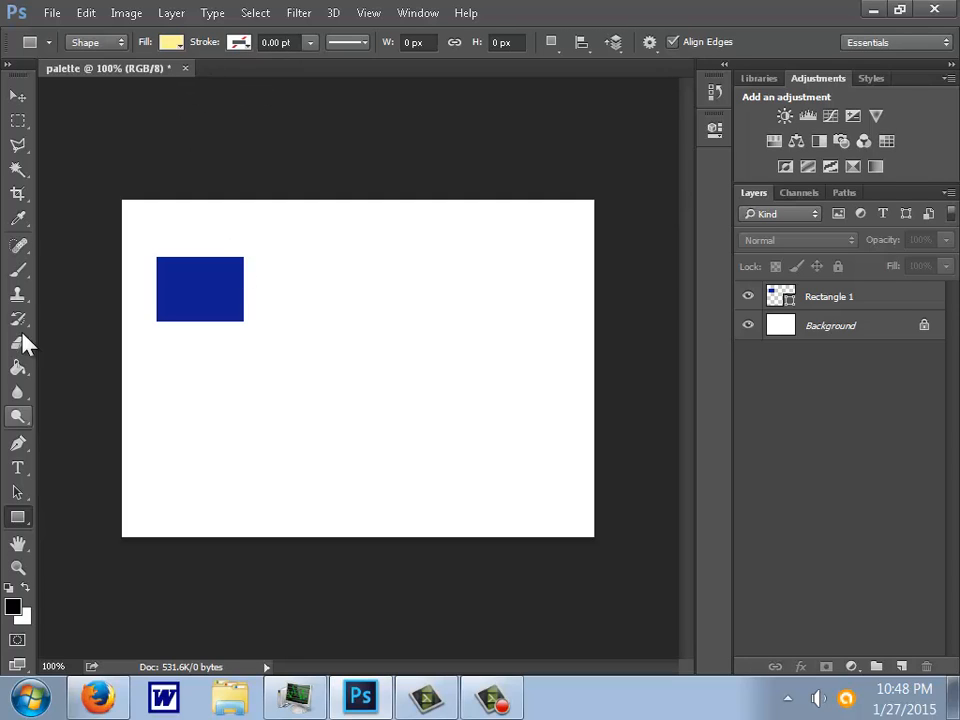
click(20, 218)
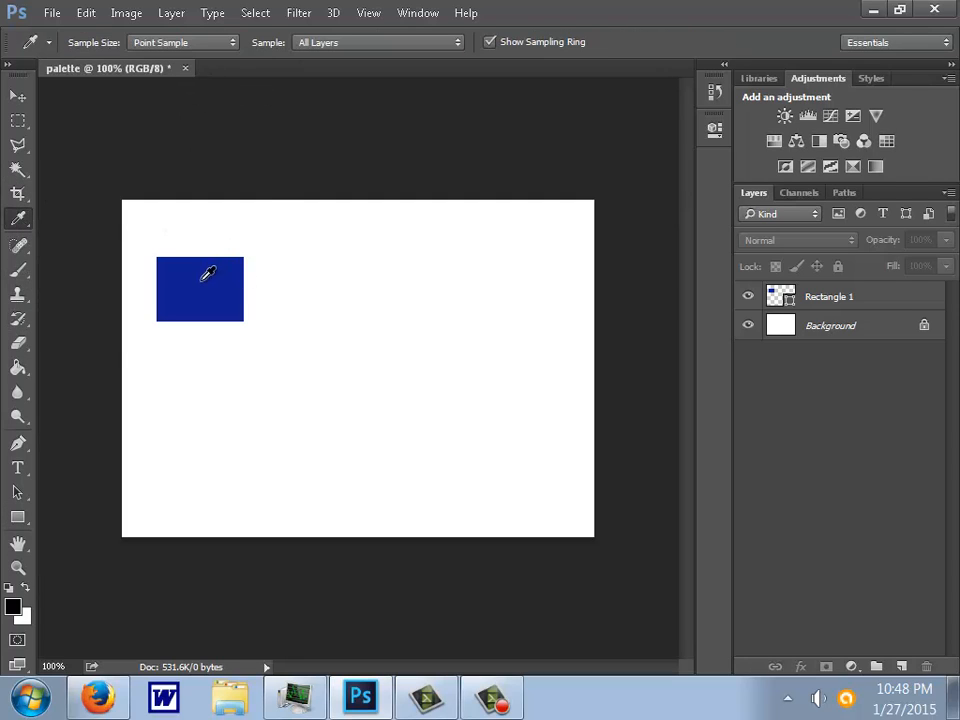
click(202, 279)
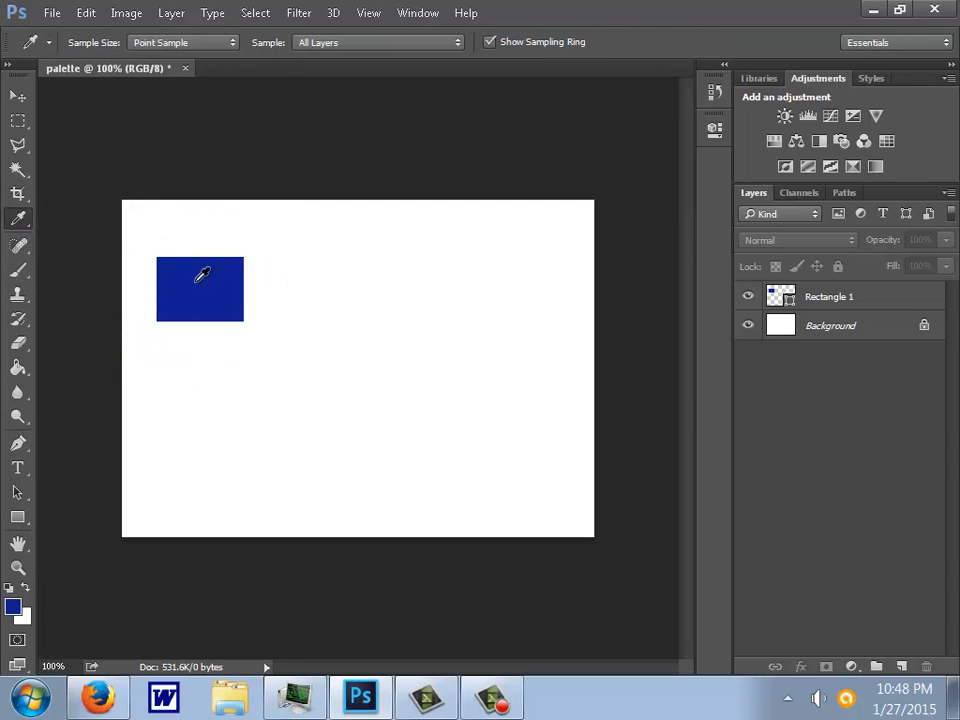
click(14, 607)
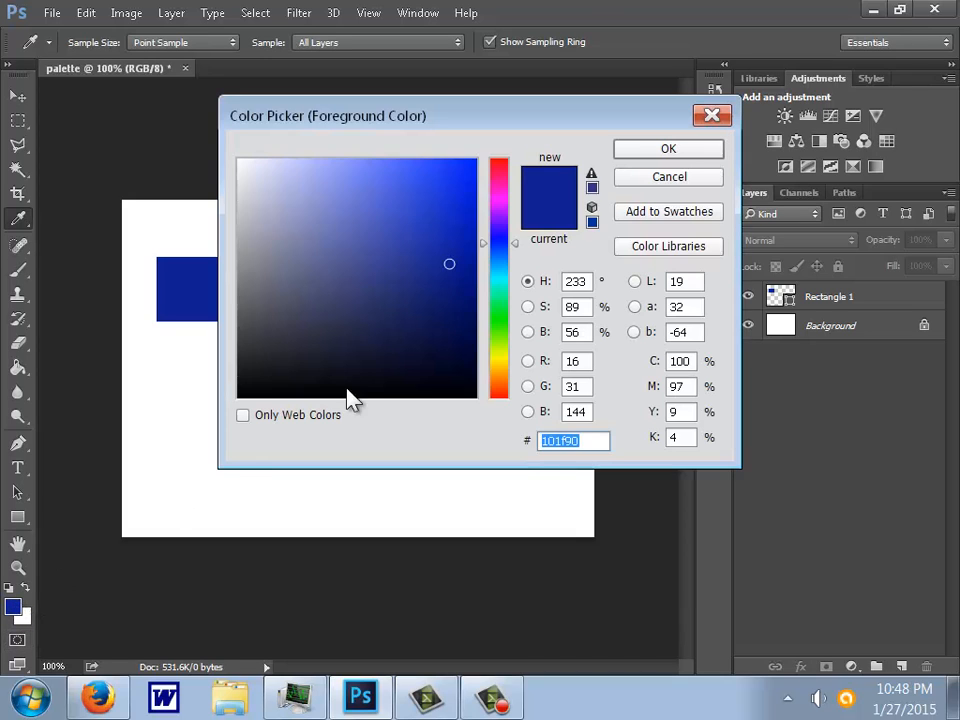
click(389, 200)
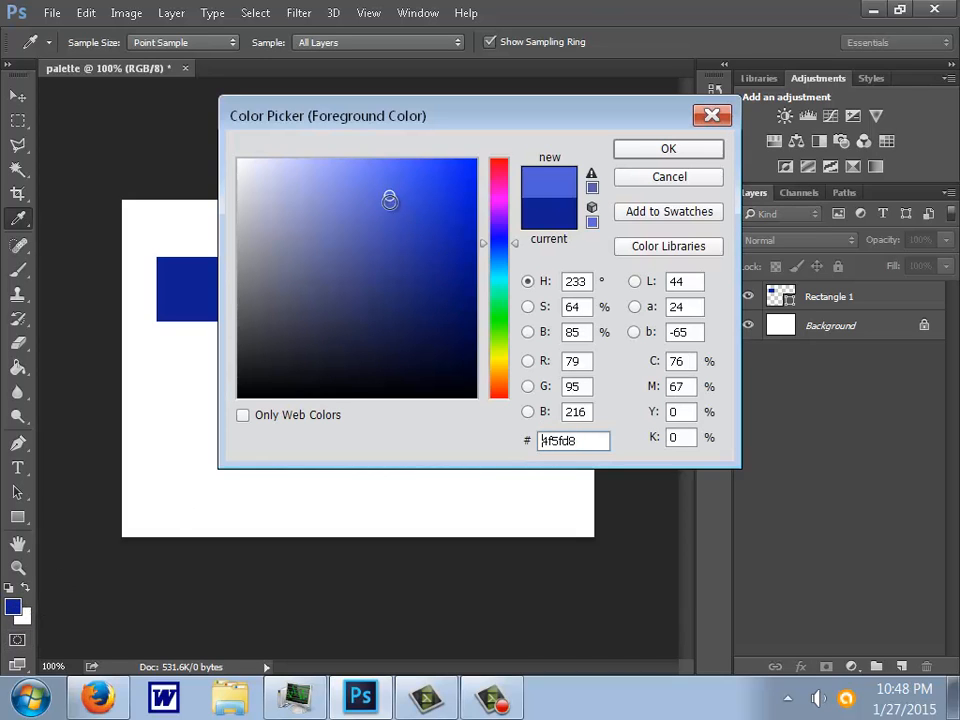
click(638, 148)
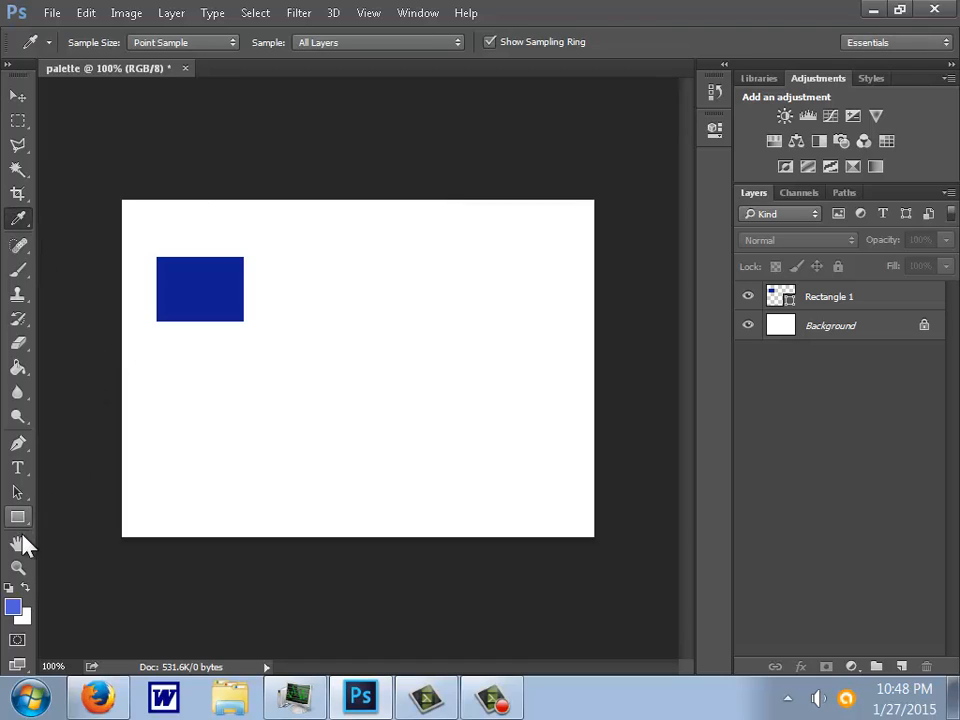
- Draw a second rectangle of similar size directly below the blue one, filled with the lighter blue
click(18, 517)
drag(155, 344, 247, 404)
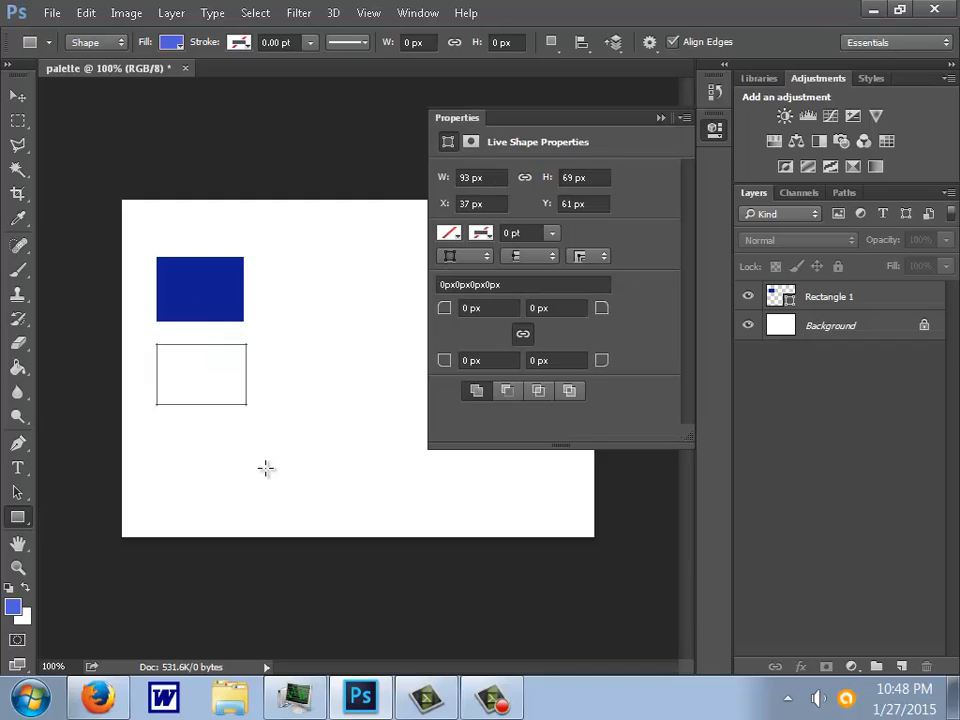
- Deselect the light blue rectangle's layer and set the foreground color to a fully saturated bright orange
click(857, 463)
click(661, 118)
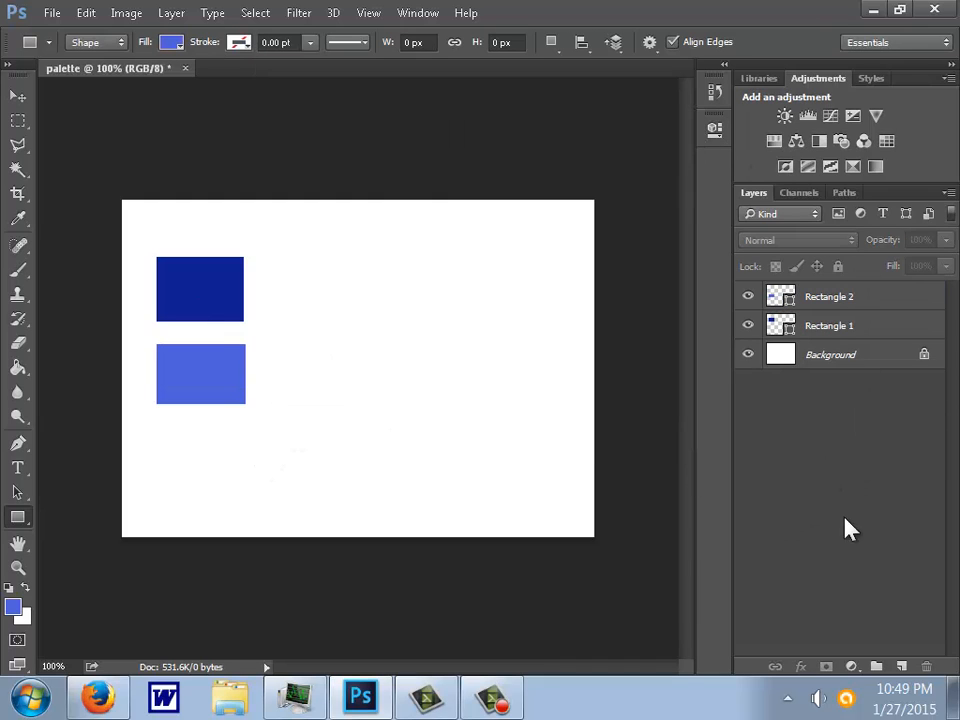
click(16, 608)
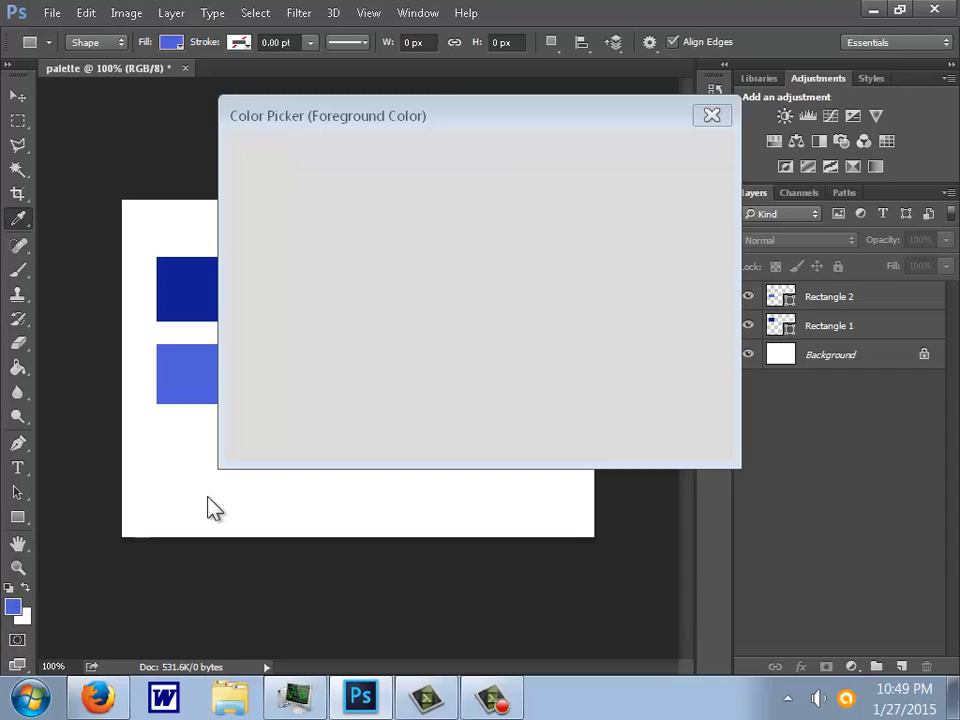
click(497, 377)
mouse_move(495, 377)
mouse_down()
mouse_move(500, 365)
mouse_move(503, 384)
mouse_up()
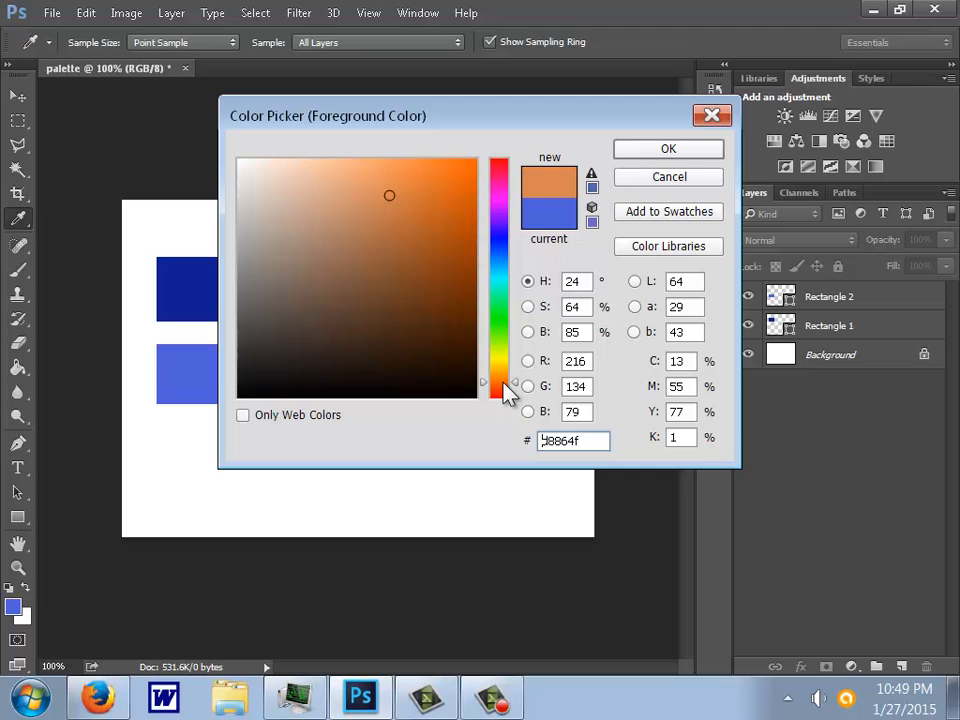
drag(452, 157, 474, 159)
click(648, 152)
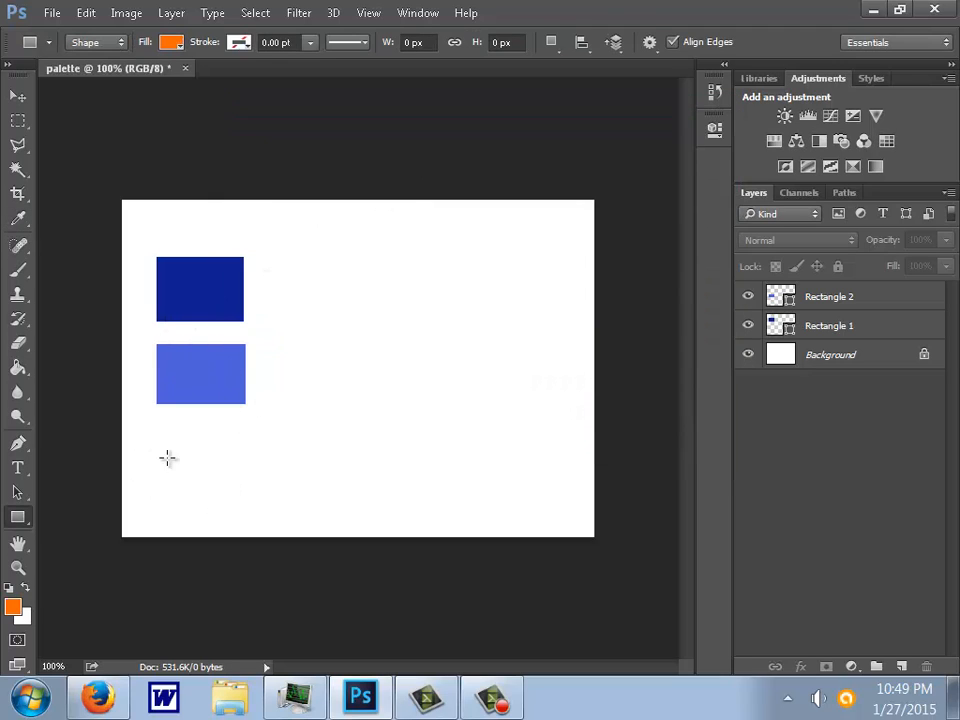
- Draw an orange rectangle about 102 by 68 px beside the dark blue swatch and deselect its layer
drag(254, 257, 350, 320)
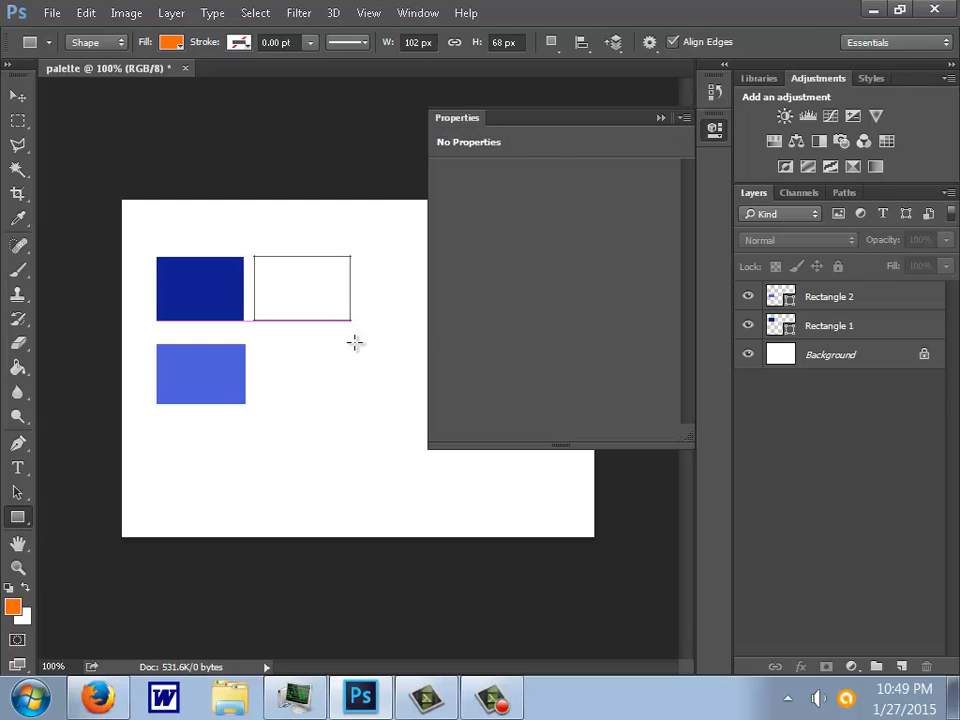
click(661, 118)
click(812, 508)
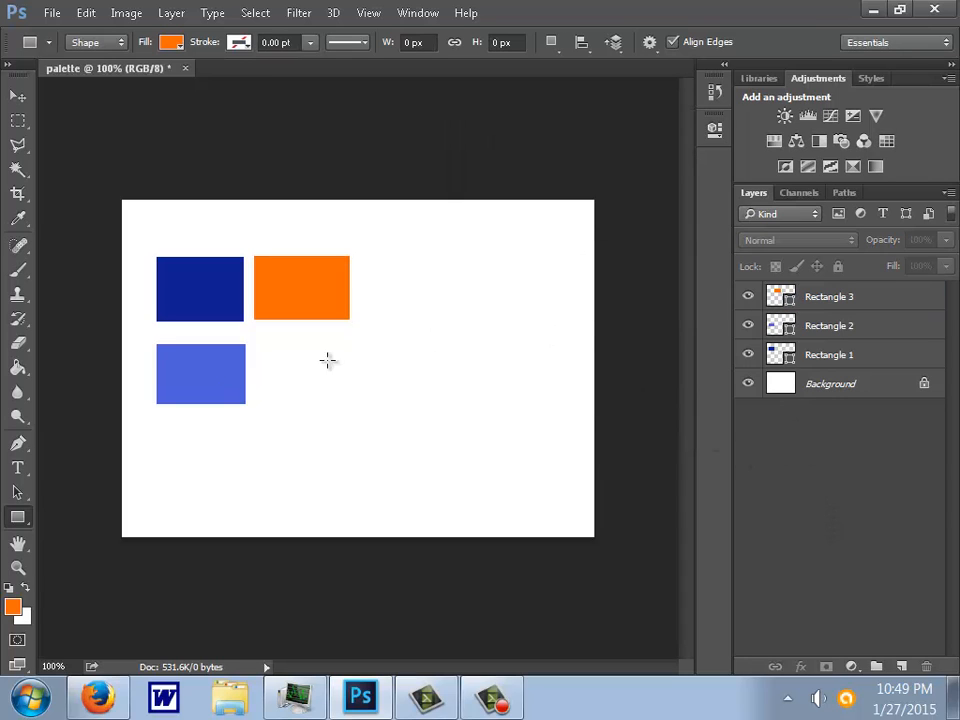
- Set the foreground color to the light yellow-orange f4c96c
click(18, 609)
click(361, 207)
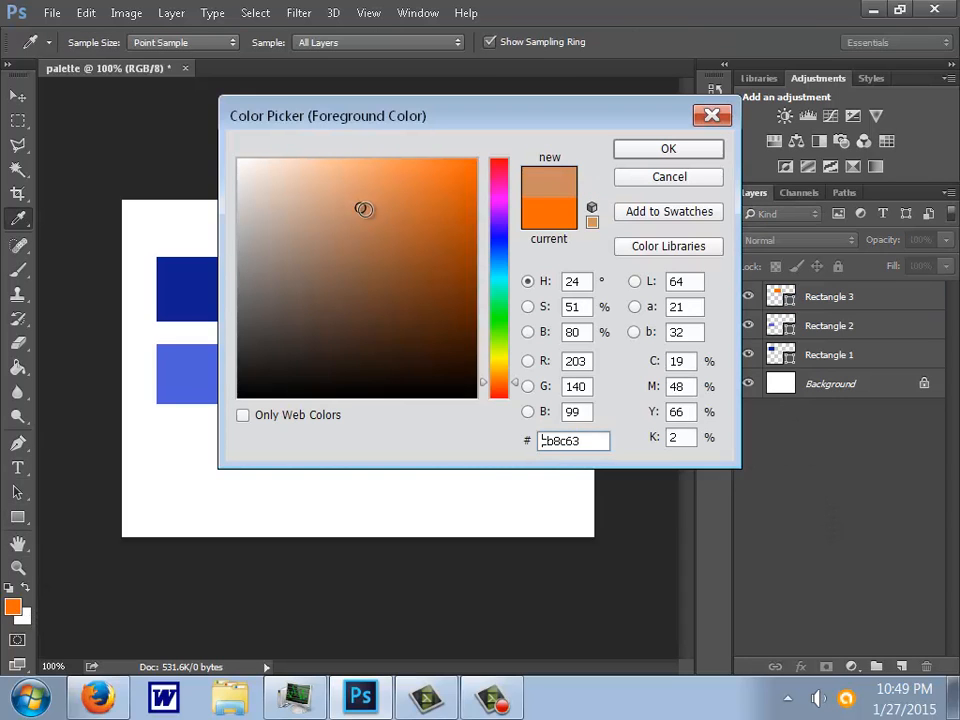
click(371, 168)
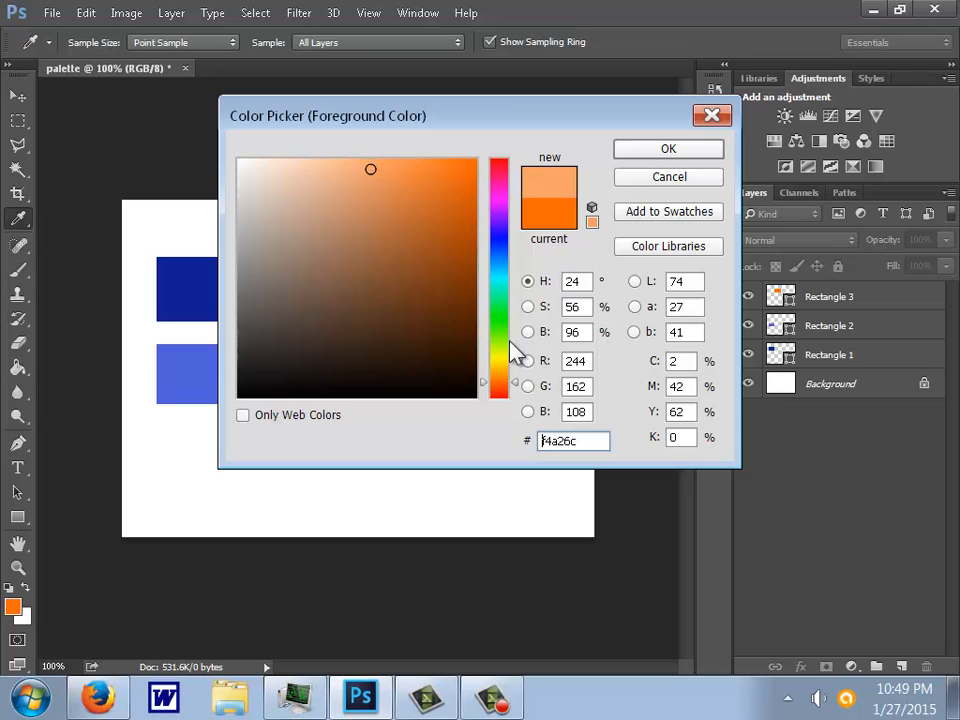
drag(519, 389, 522, 371)
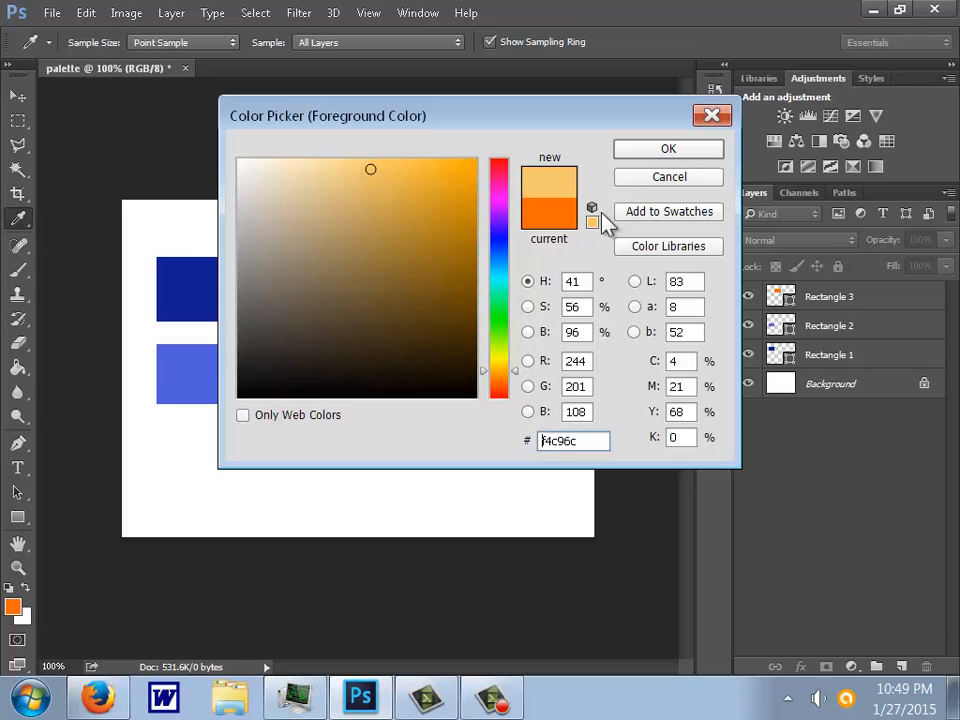
click(624, 152)
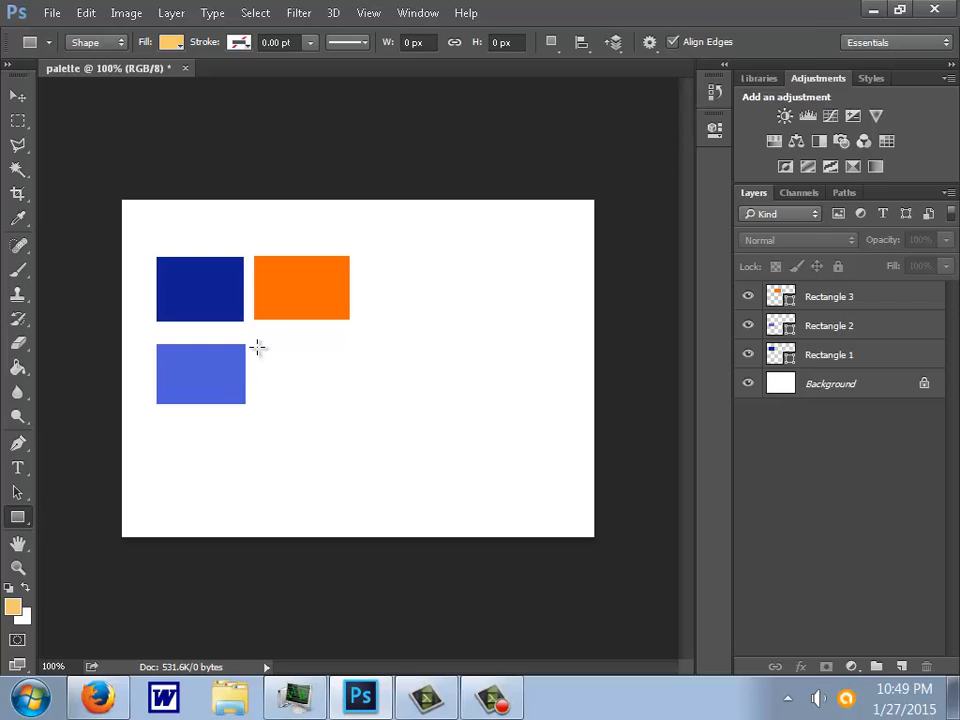
- Draw a light orange rectangle about 100 by 65 px directly below the orange swatch and deselect its layer
drag(256, 345, 348, 404)
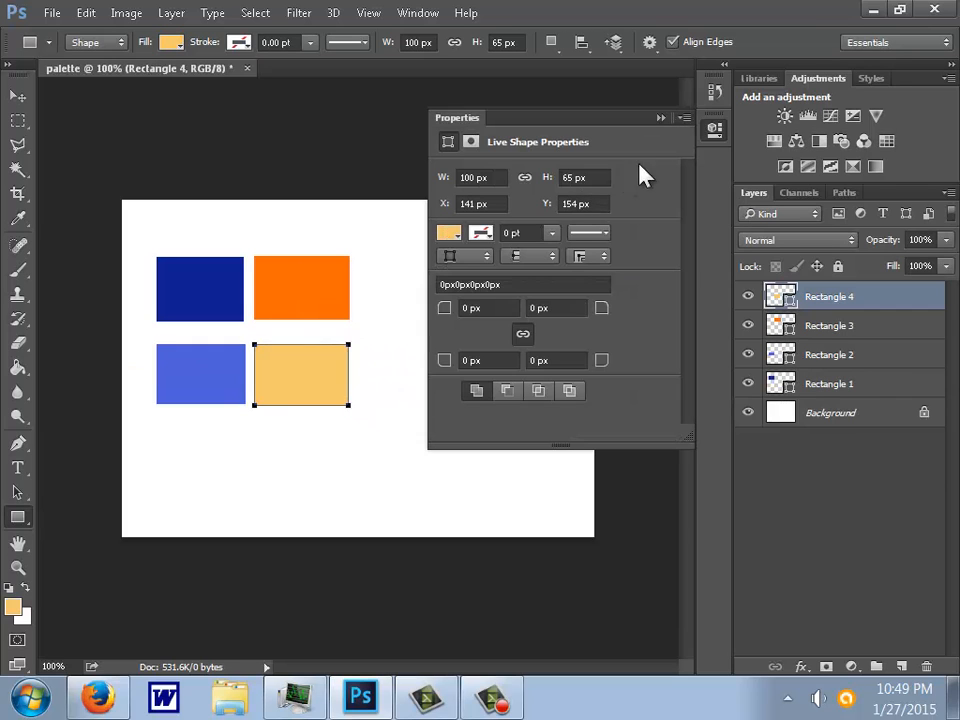
click(660, 118)
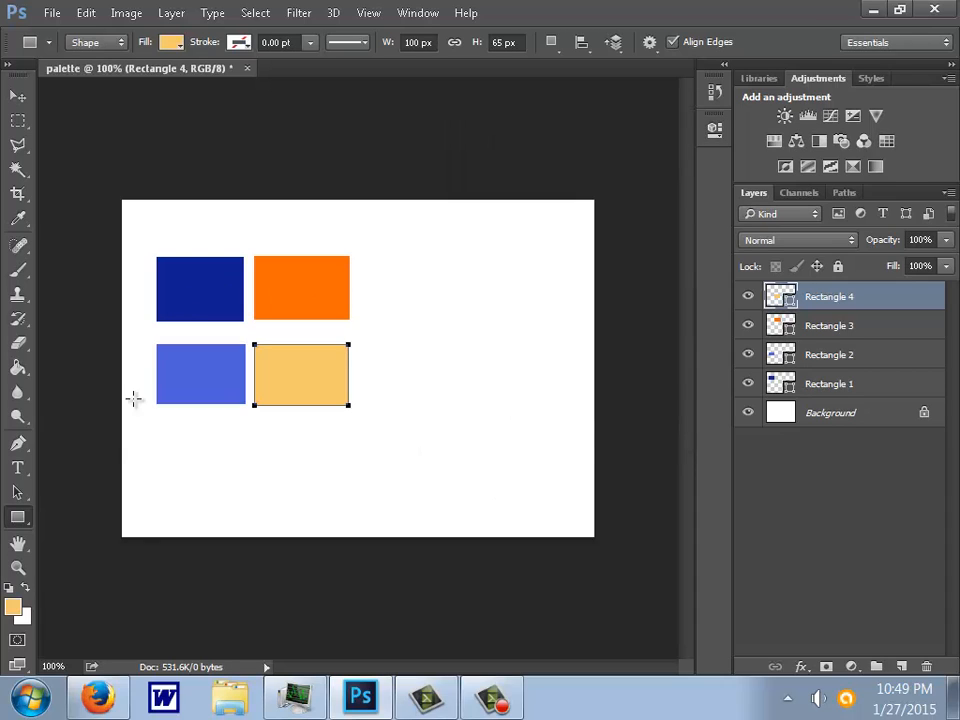
click(831, 564)
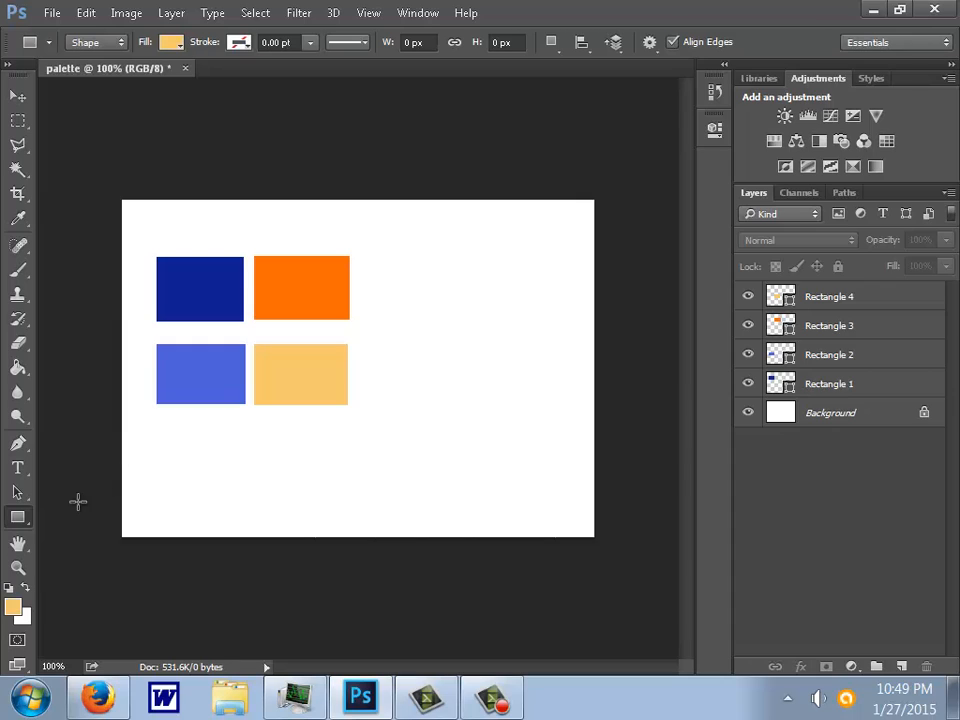
- Reset the foreground and background colors to the defaults and set the Type tool's font size to 25 pt
click(10, 588)
click(17, 467)
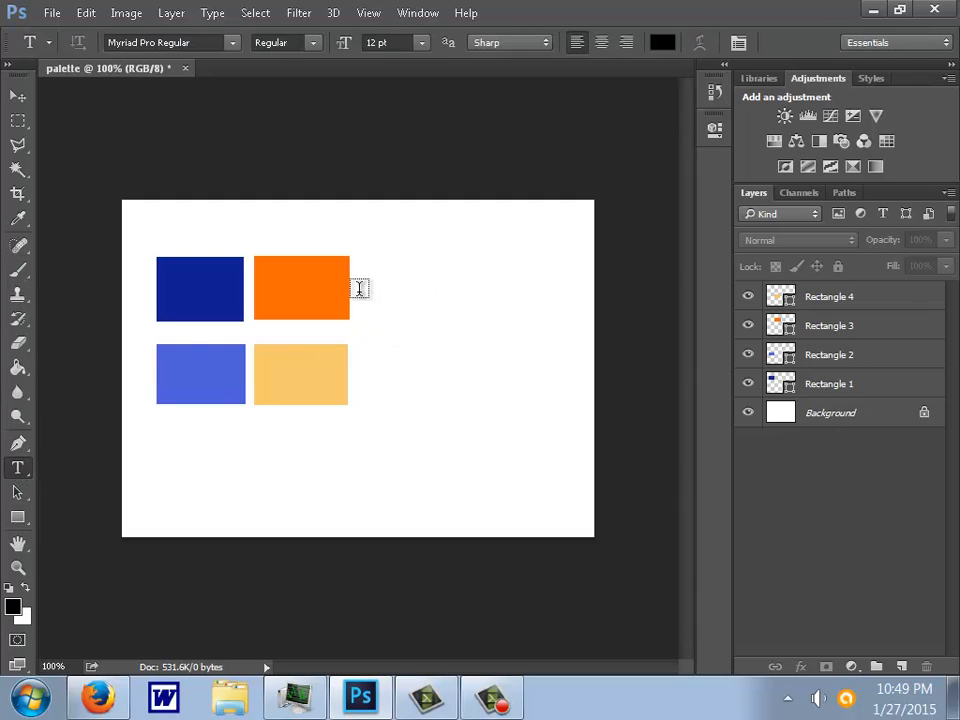
click(169, 233)
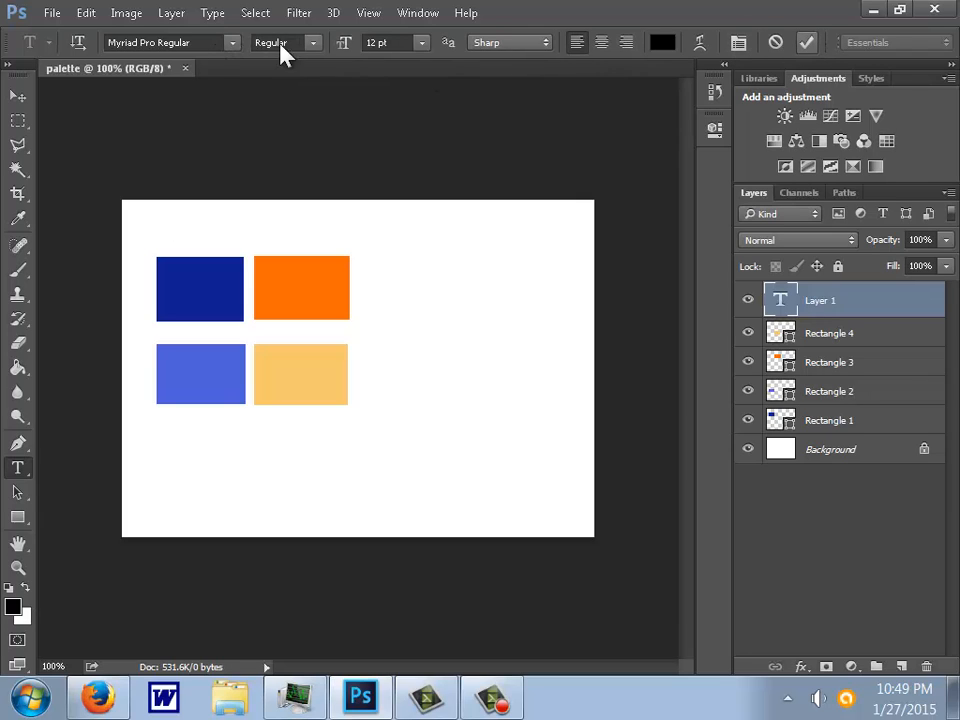
drag(341, 44, 355, 47)
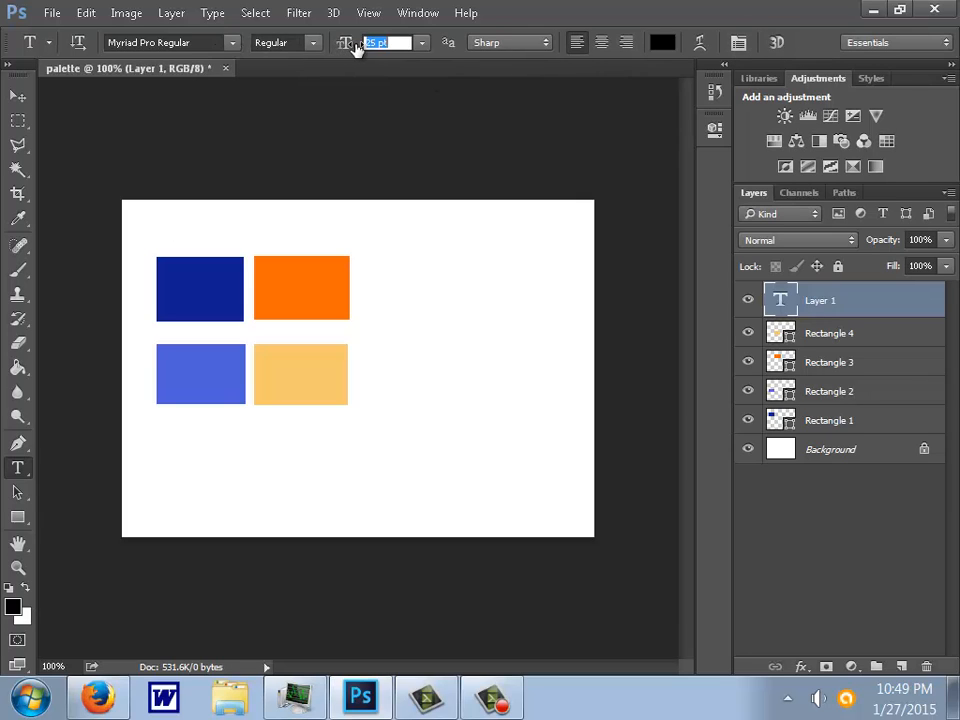
- Add the title text "Safe Playground Equipment" above the swatches and move it horizontally toward the center of the canvas
click(178, 236)
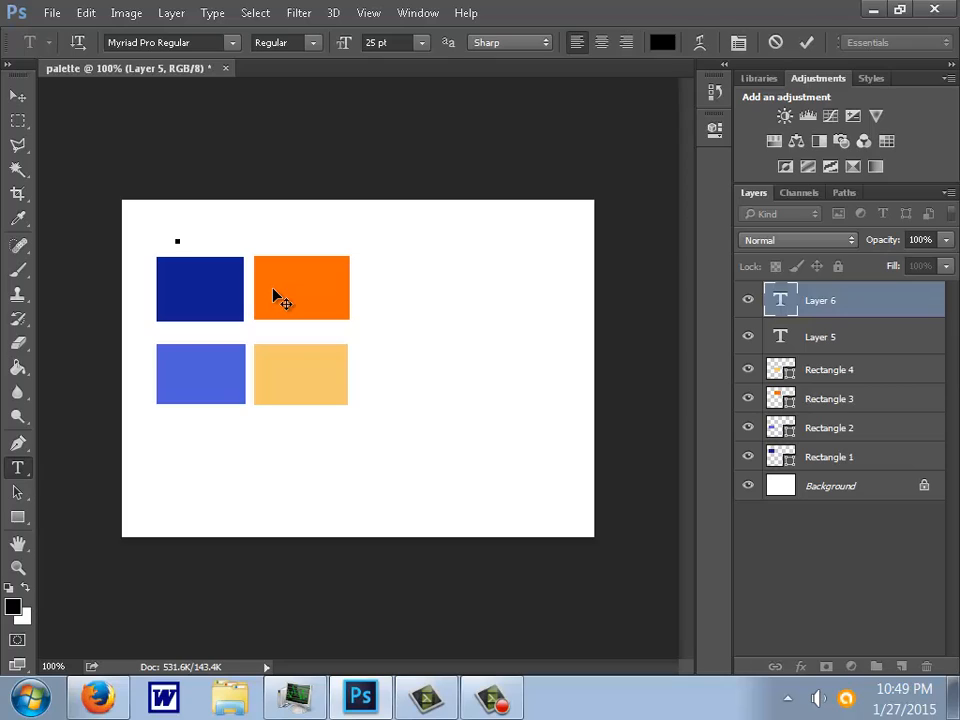
text(Safe)
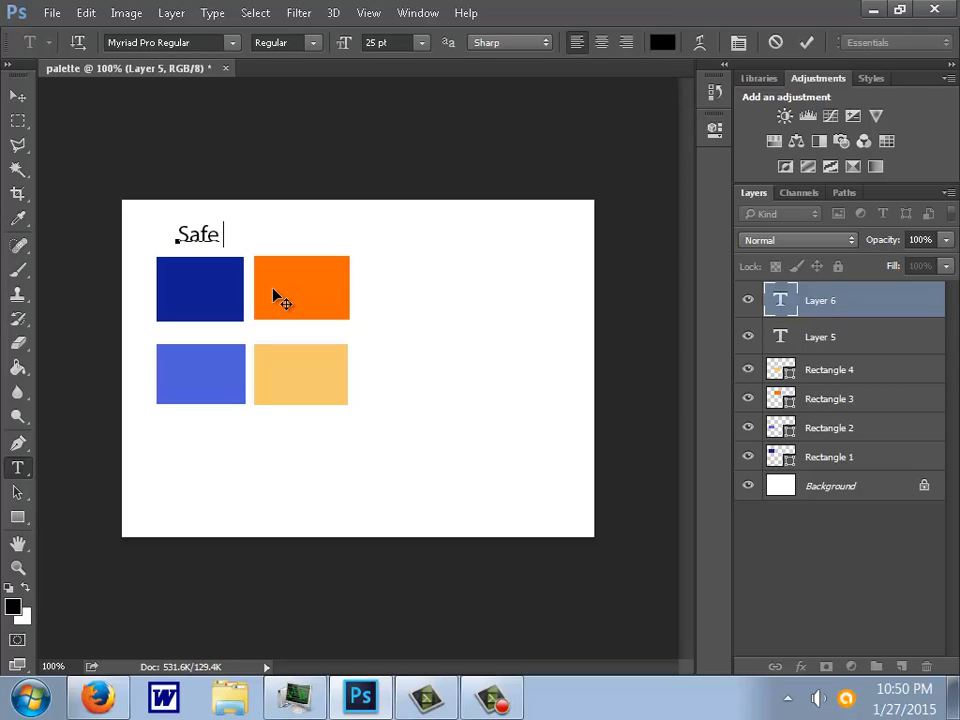
text( Playgrou)
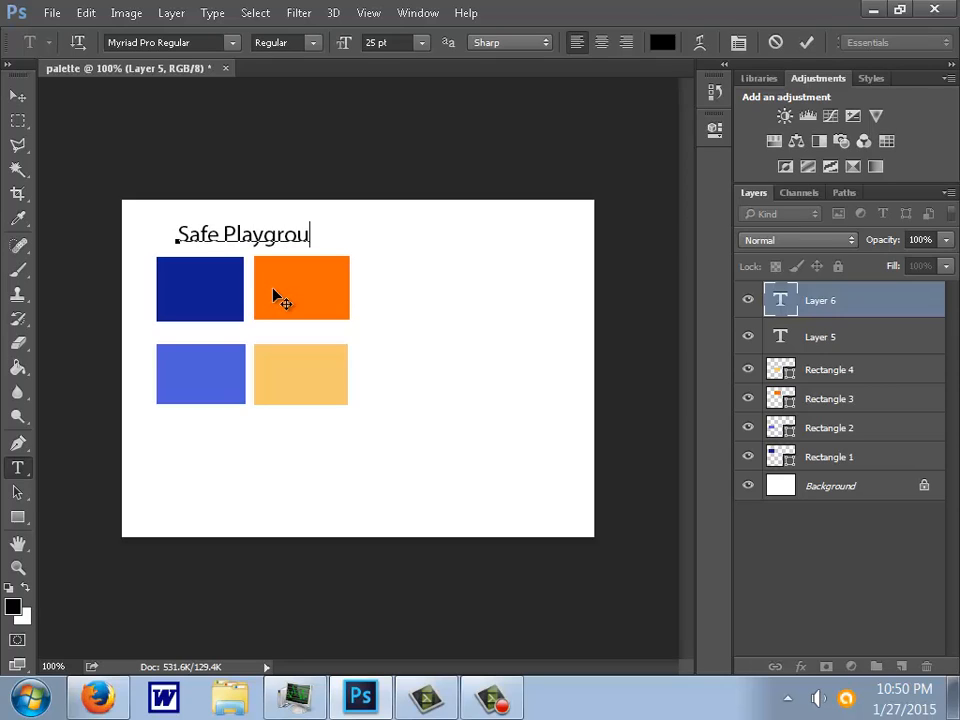
text(nd Fqui)
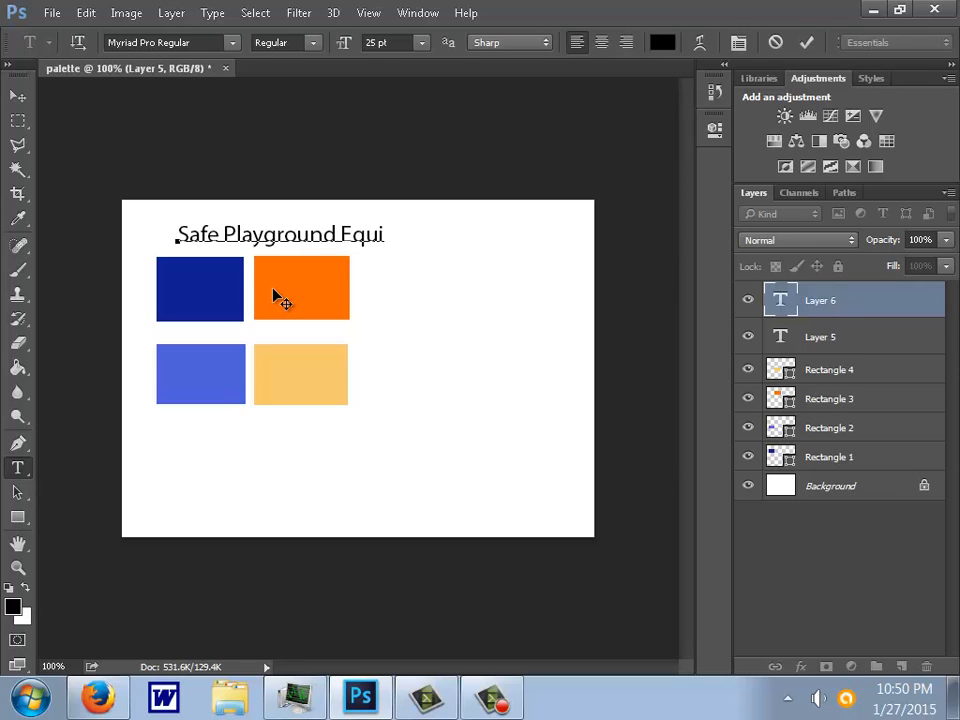
text(pment)
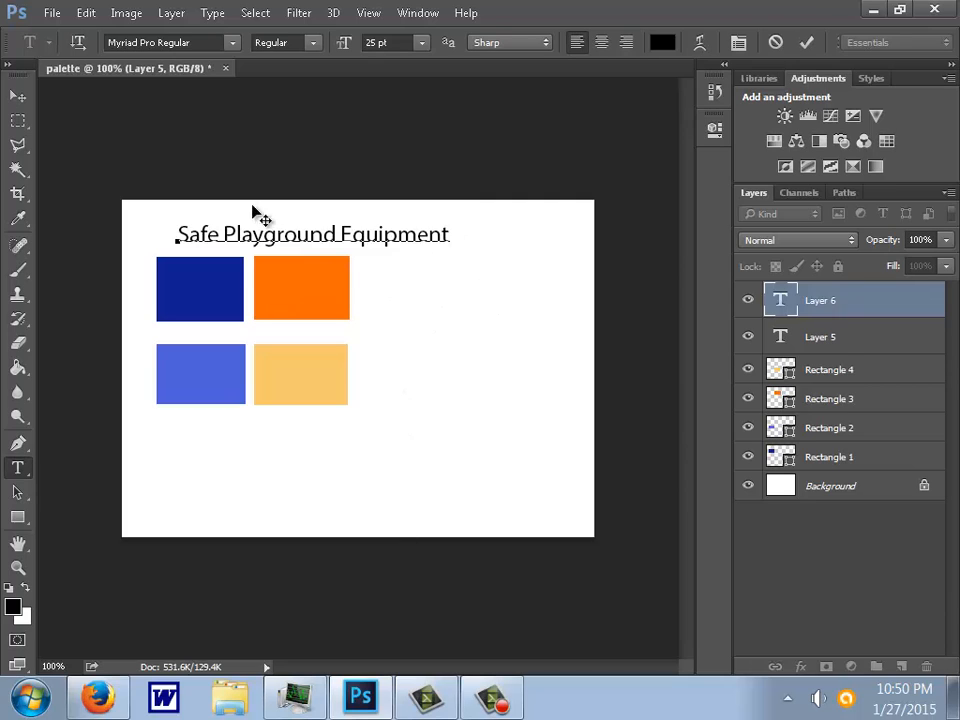
click(806, 43)
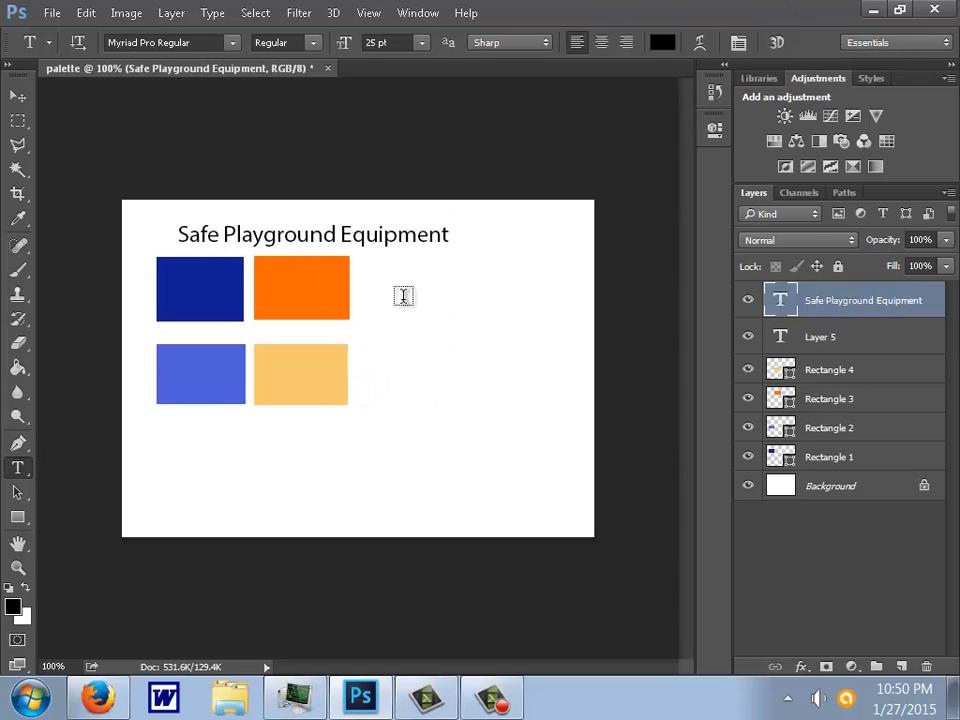
click(18, 95)
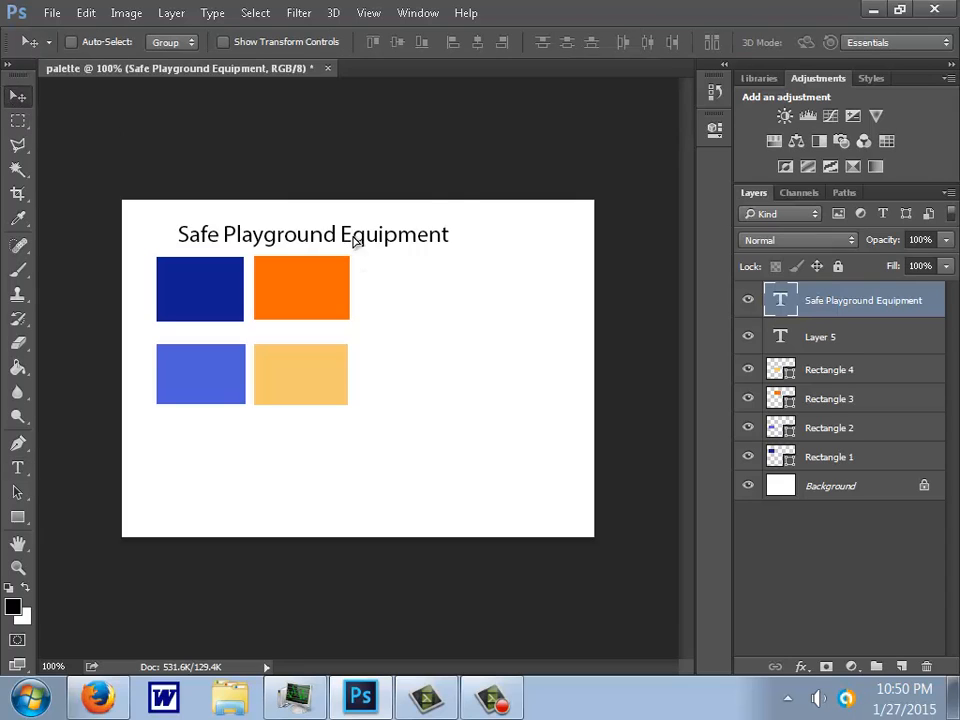
drag(337, 240, 394, 240)
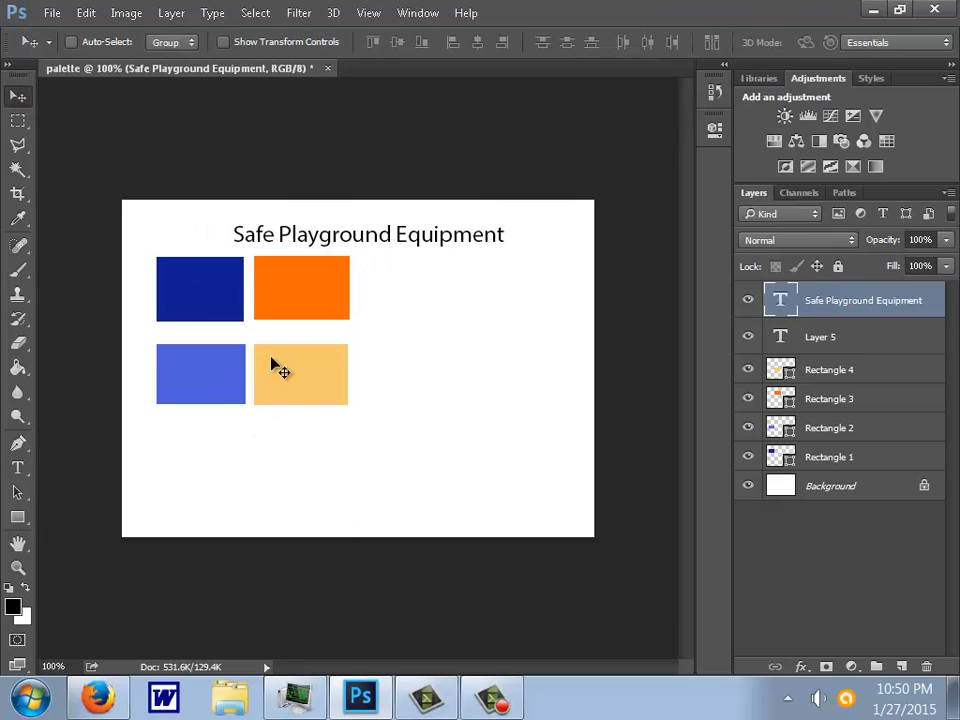
- Change the title text's font to Agency FB Regular
click(18, 467)
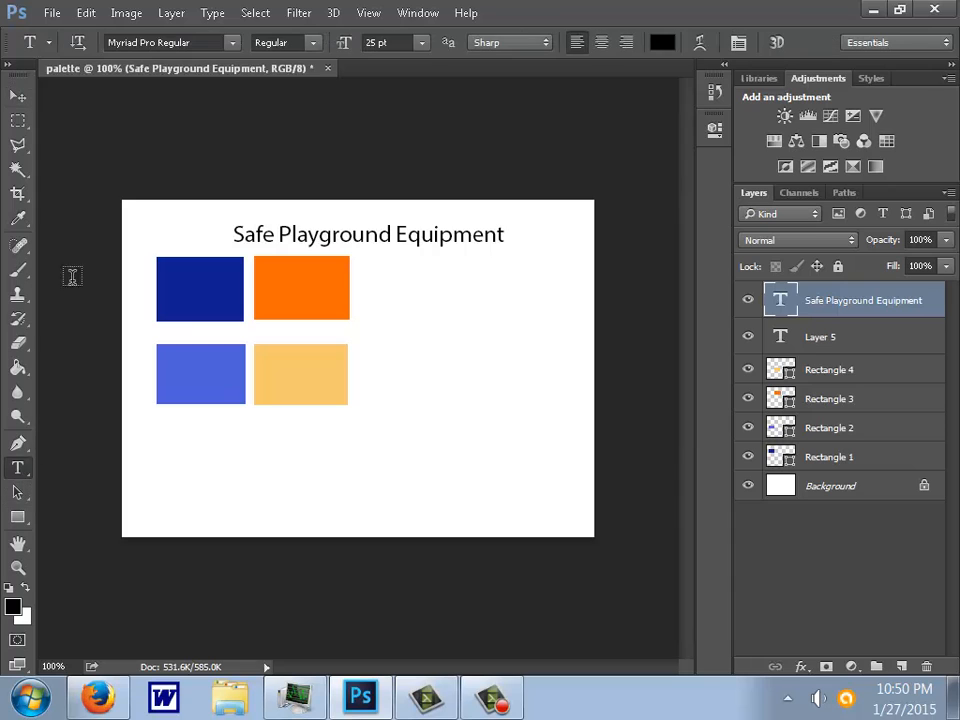
click(233, 43)
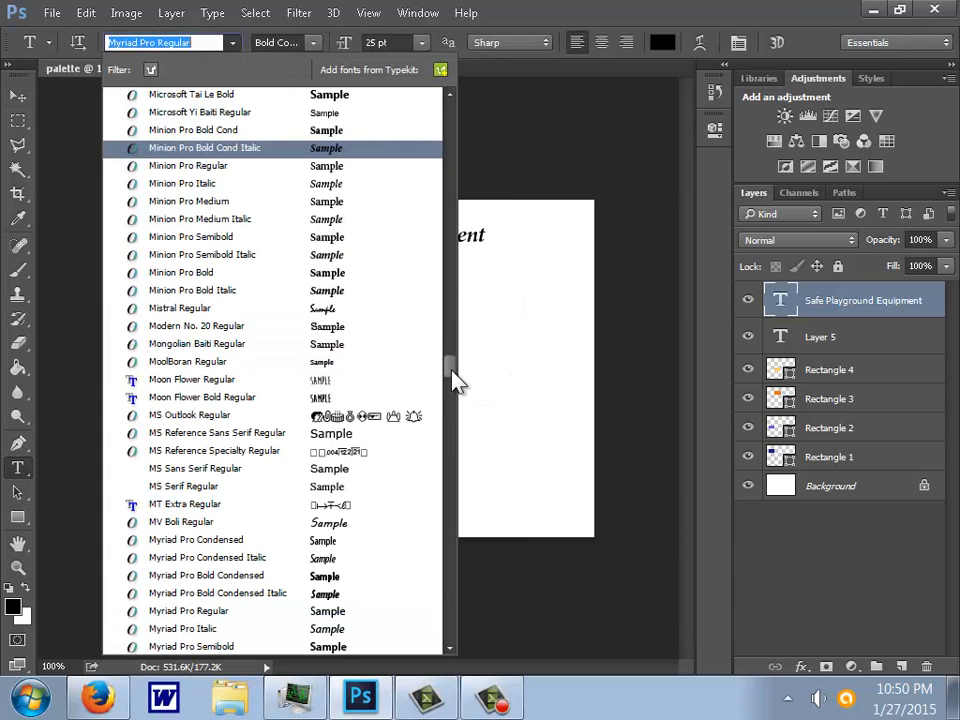
drag(451, 377, 463, 100)
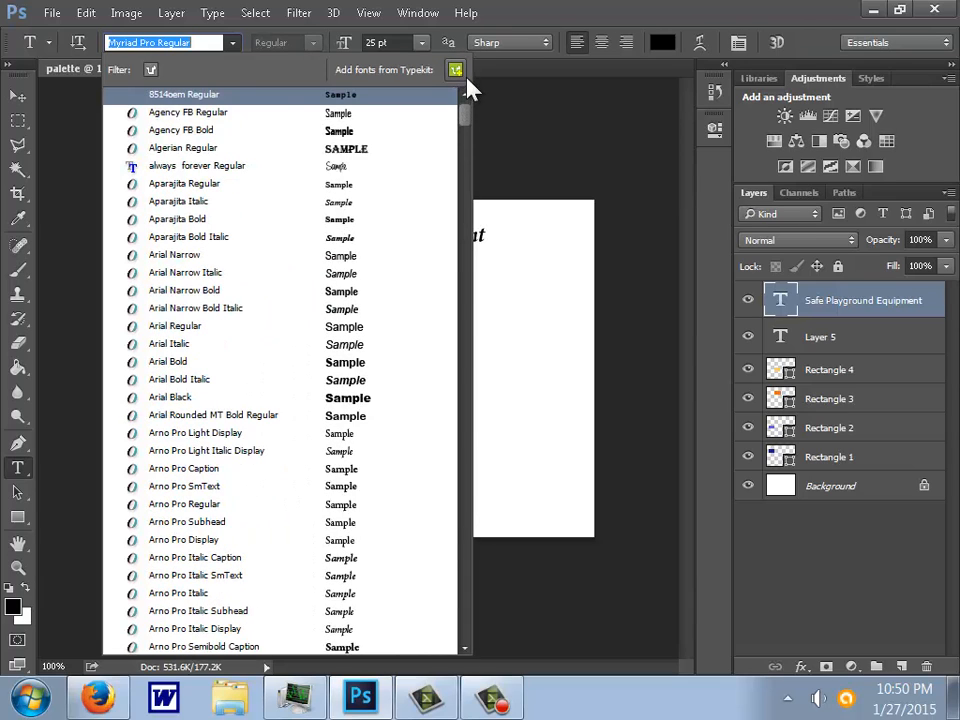
click(190, 114)
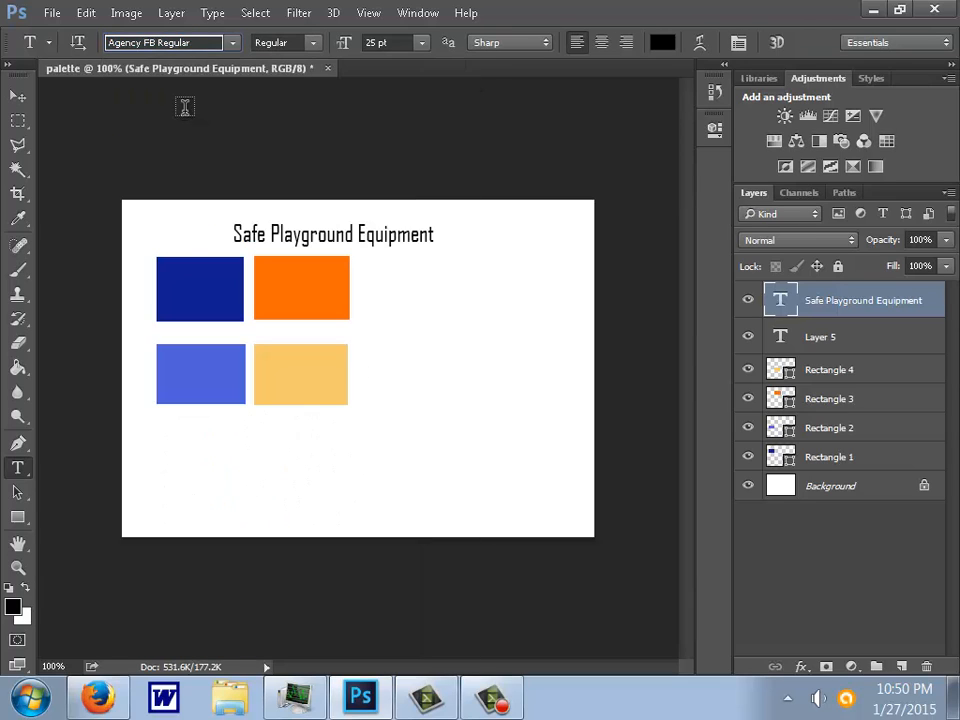
- Try successive fonts on the title text, settle on Arial Rounded MT Bold, and deselect the title layer
click(176, 43)
click(193, 43)
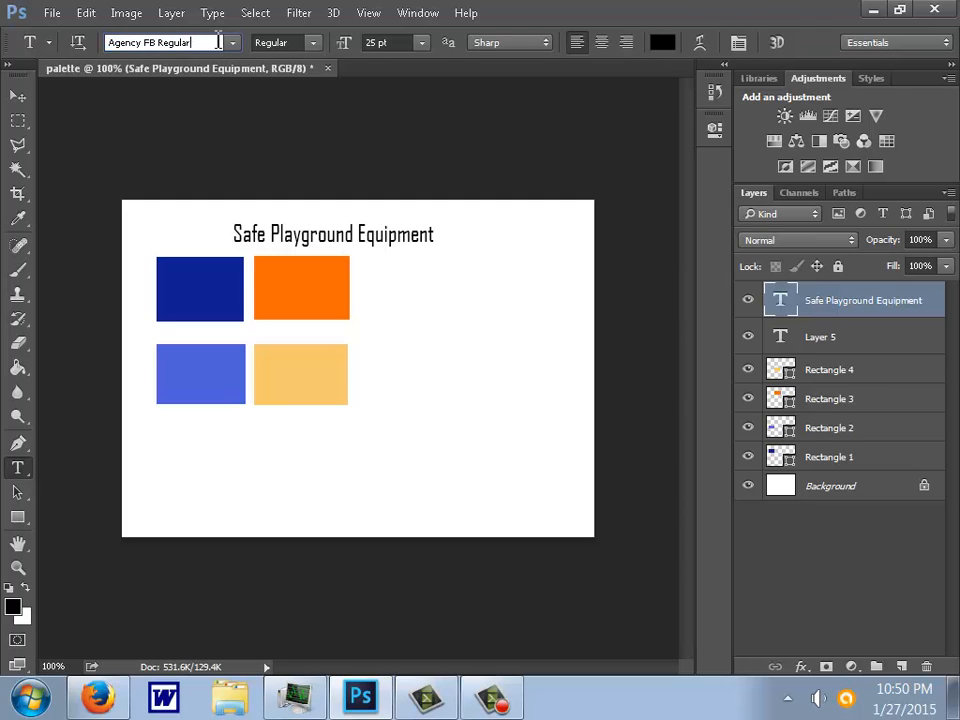
key(Down)
key(Down)
key(Down)
key(Down)
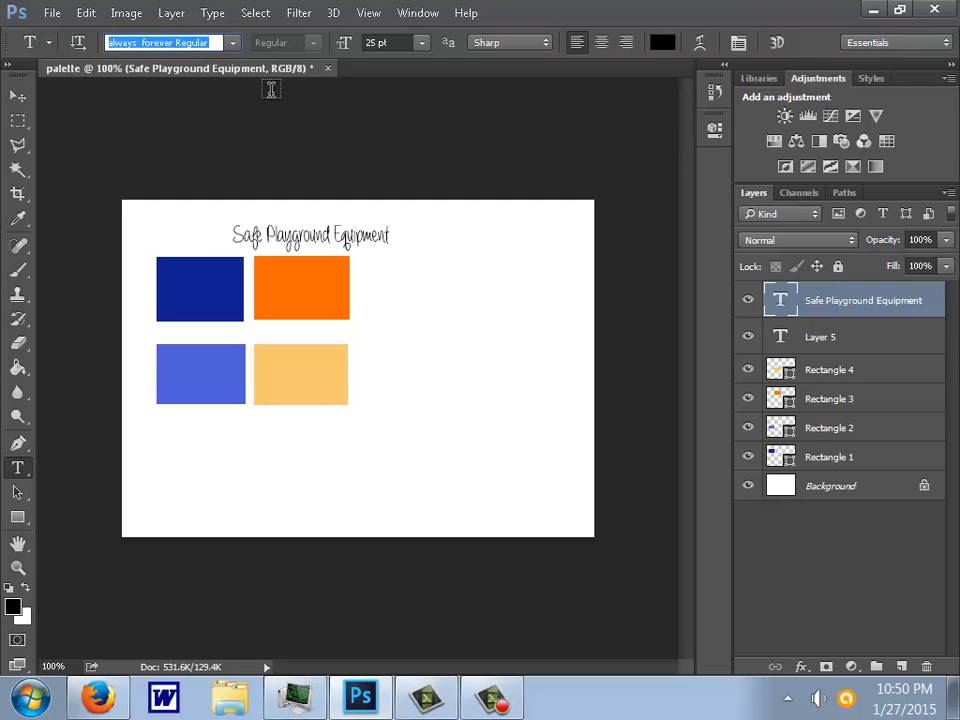
key(Down)
key(Down)
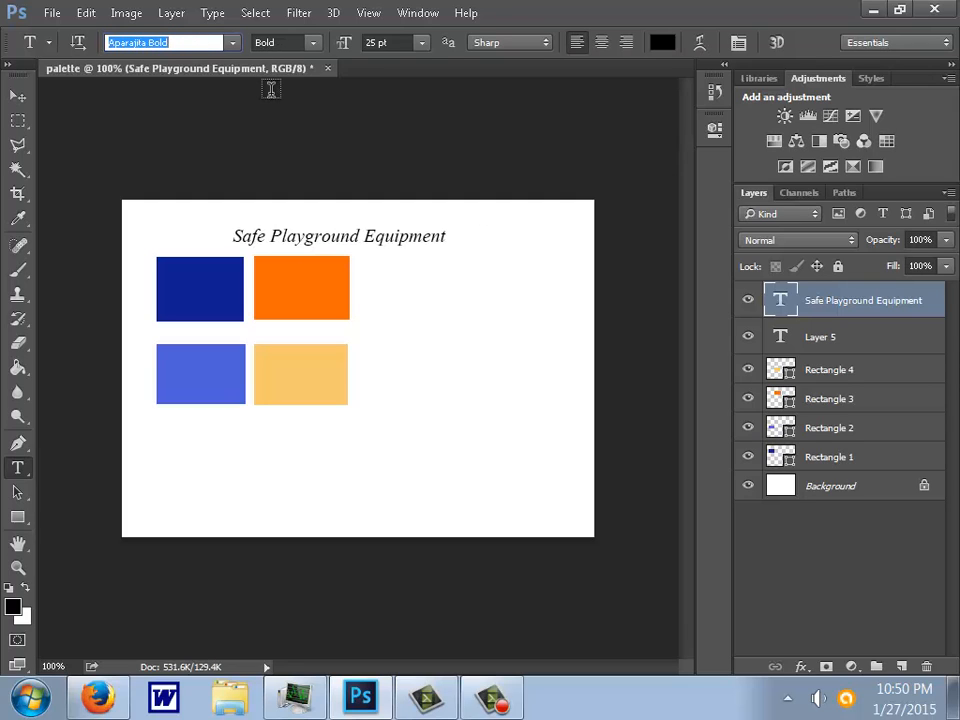
key(Down)
key(Down)
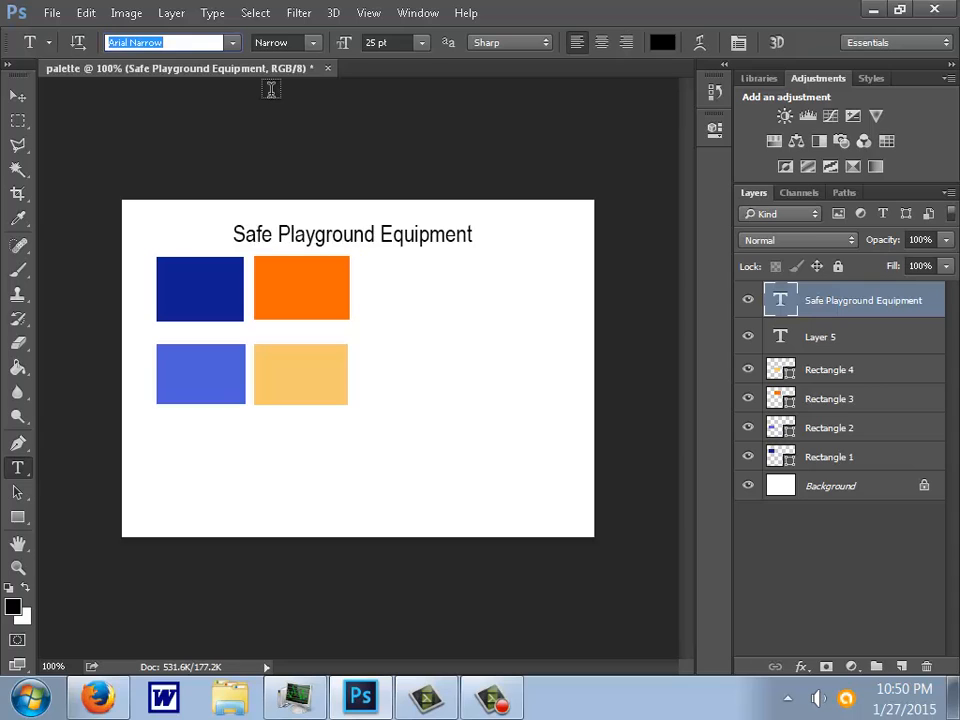
key(Down)
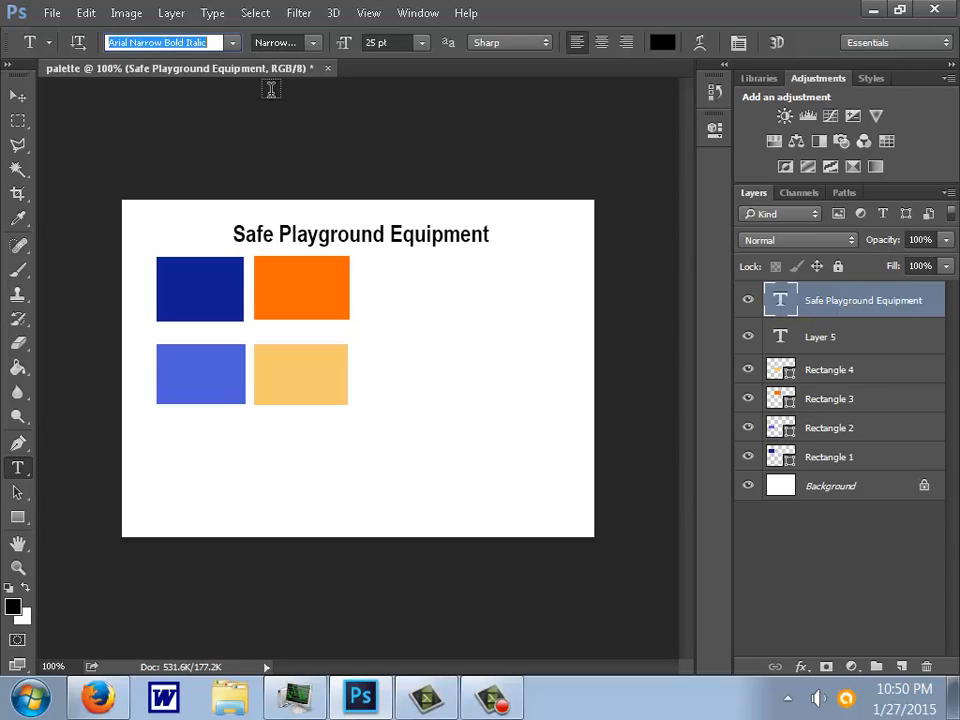
key(Down)
key(Down)
key(Down)
key(Down)
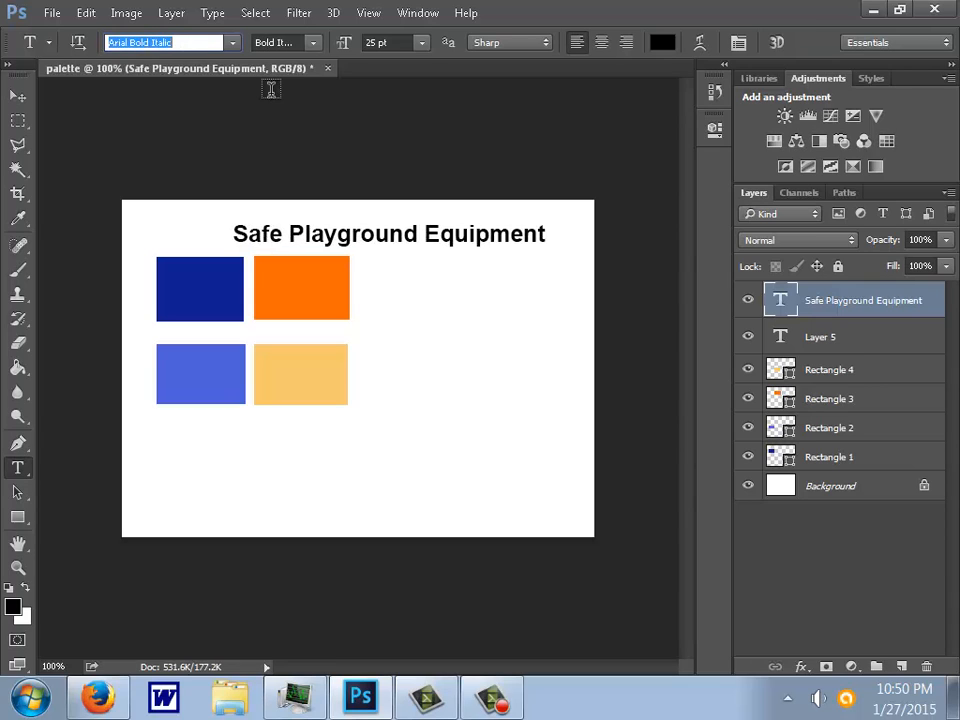
key(Down)
key(Down)
key(Down)
key(Down)
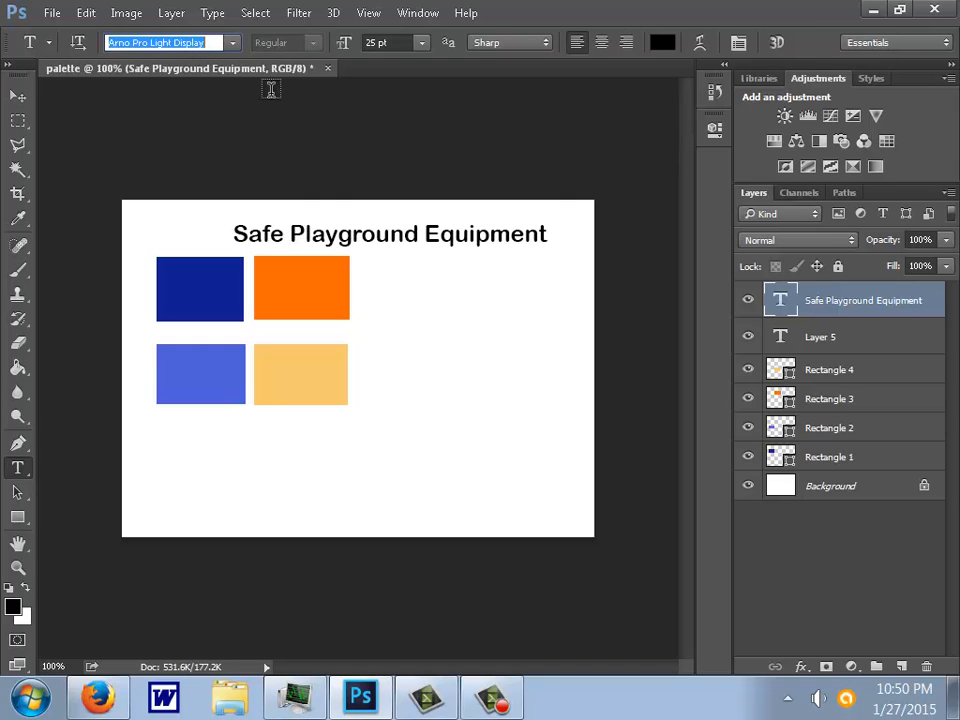
key(Up)
click(814, 613)
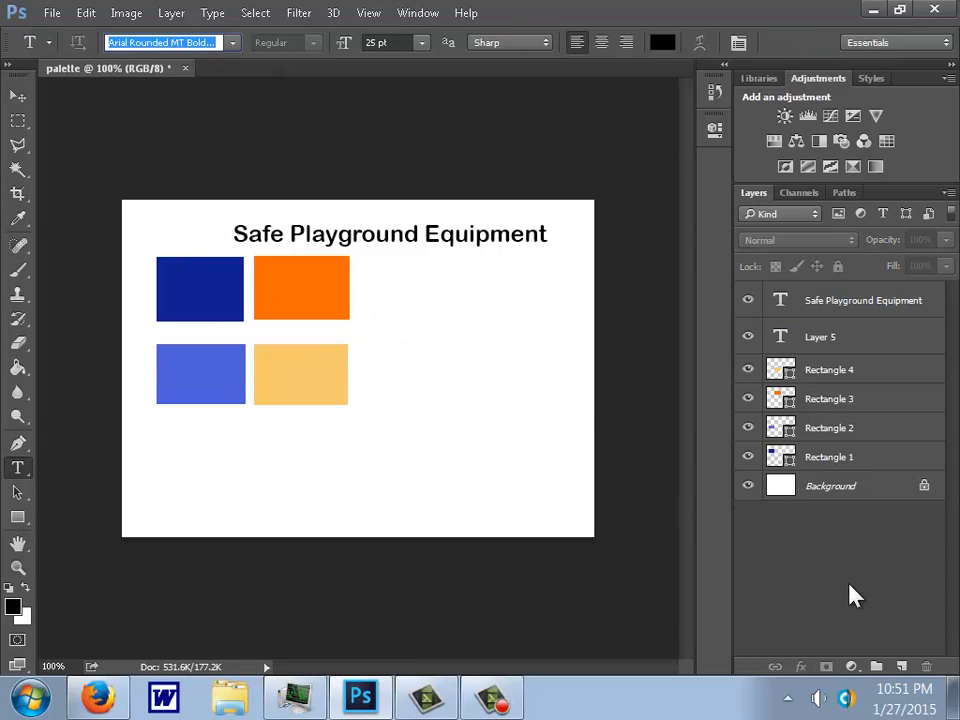
- Add the text label "Arial rounded" below the title, beside the orange swatch
click(401, 274)
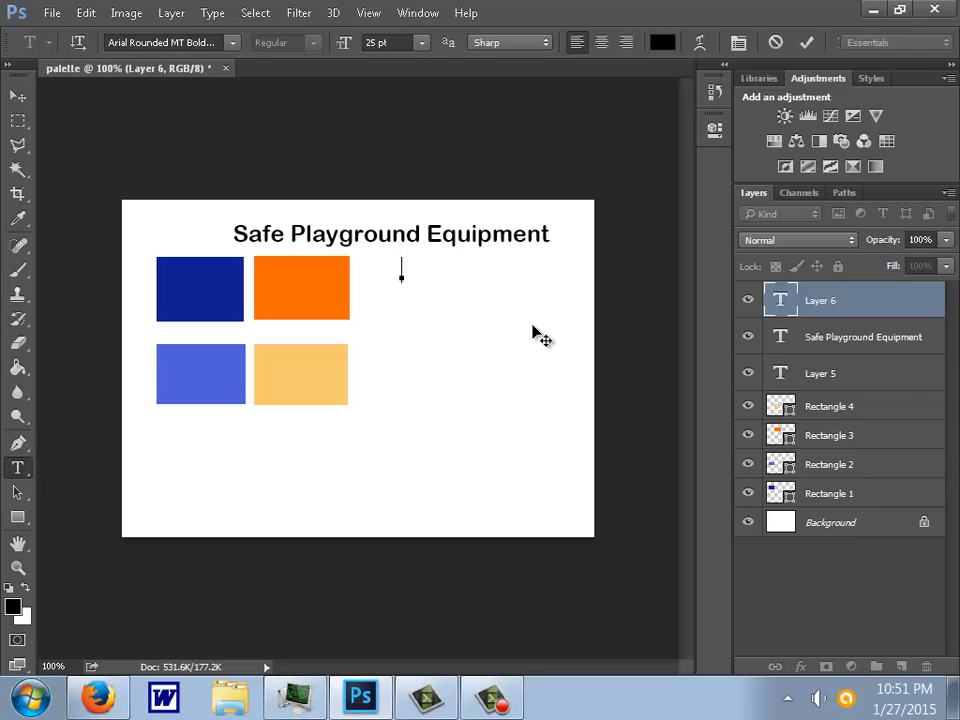
text(Arial )
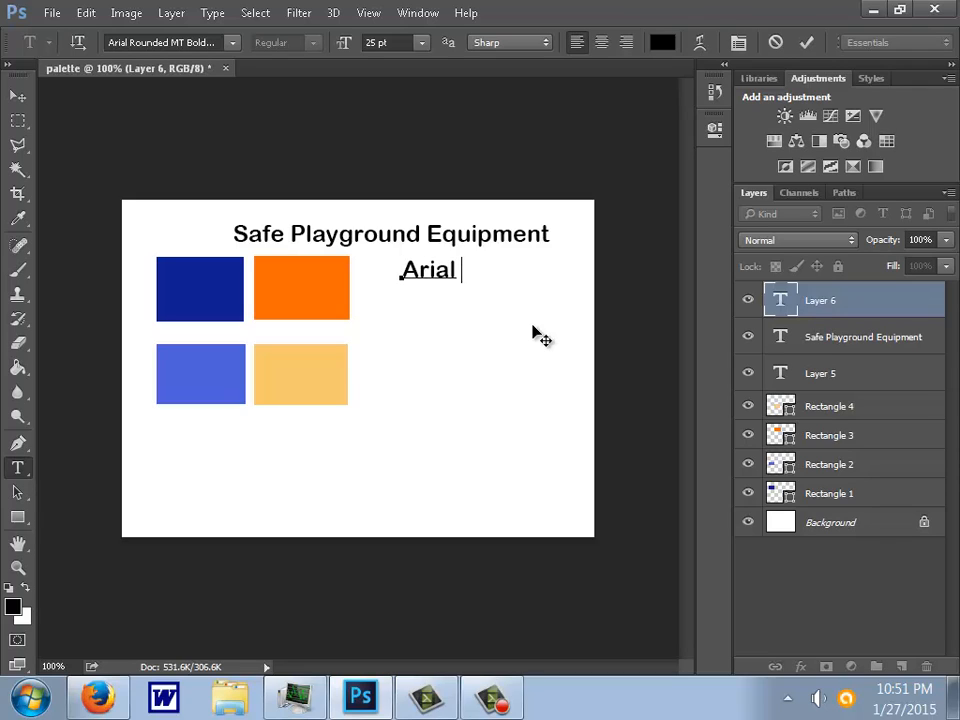
text(trou)
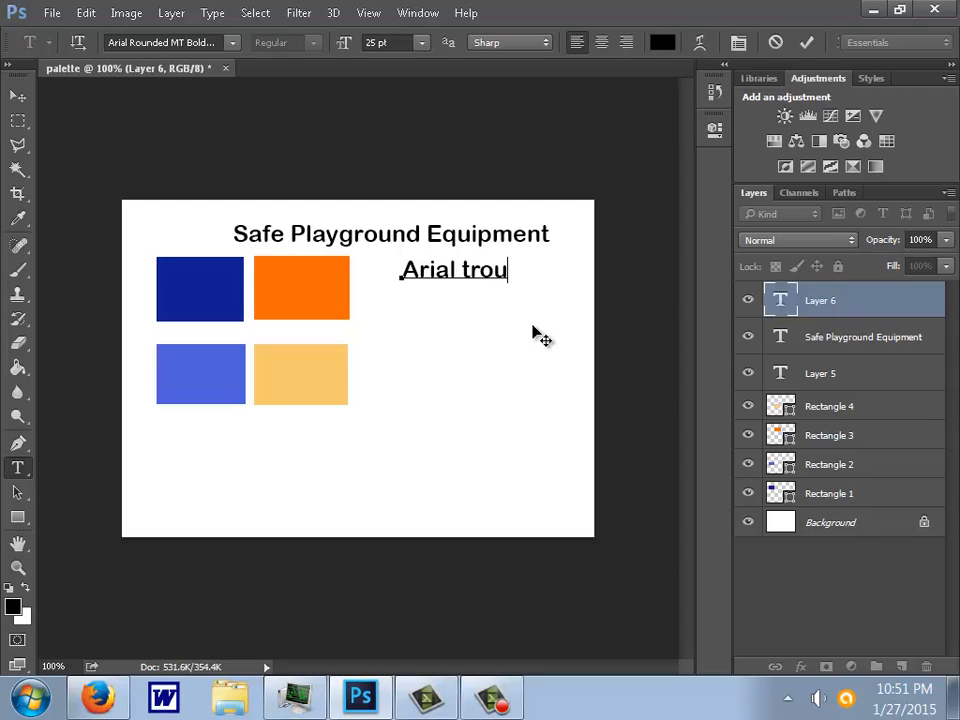
text(nded)
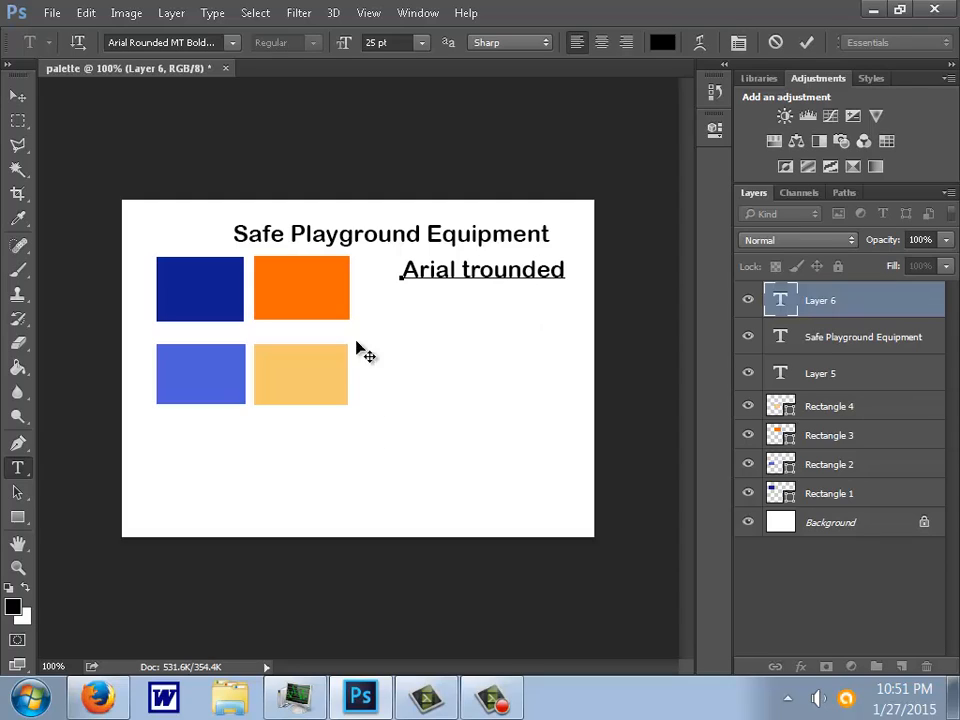
key(shift+Left)
key(BackSpace)
key(ctrl+Return)
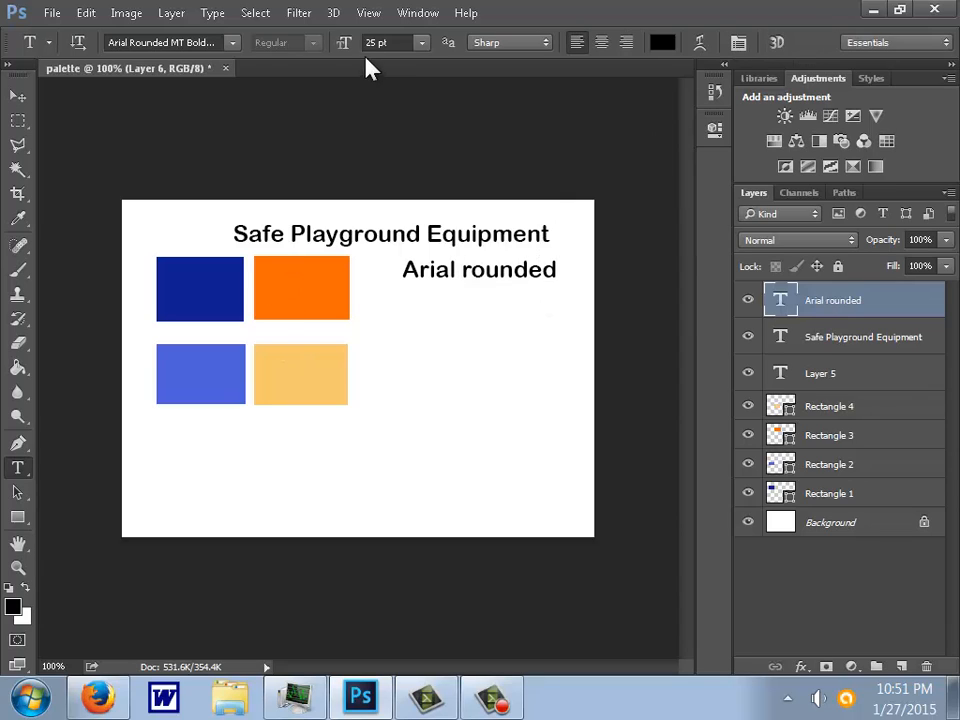
- Reduce the "Arial rounded" label's font size to about 14 pt and move it up closer beneath the title
mouse_move(347, 43)
mouse_down()
mouse_move(328, 50)
mouse_move(355, 50)
mouse_move(336, 44)
mouse_up()
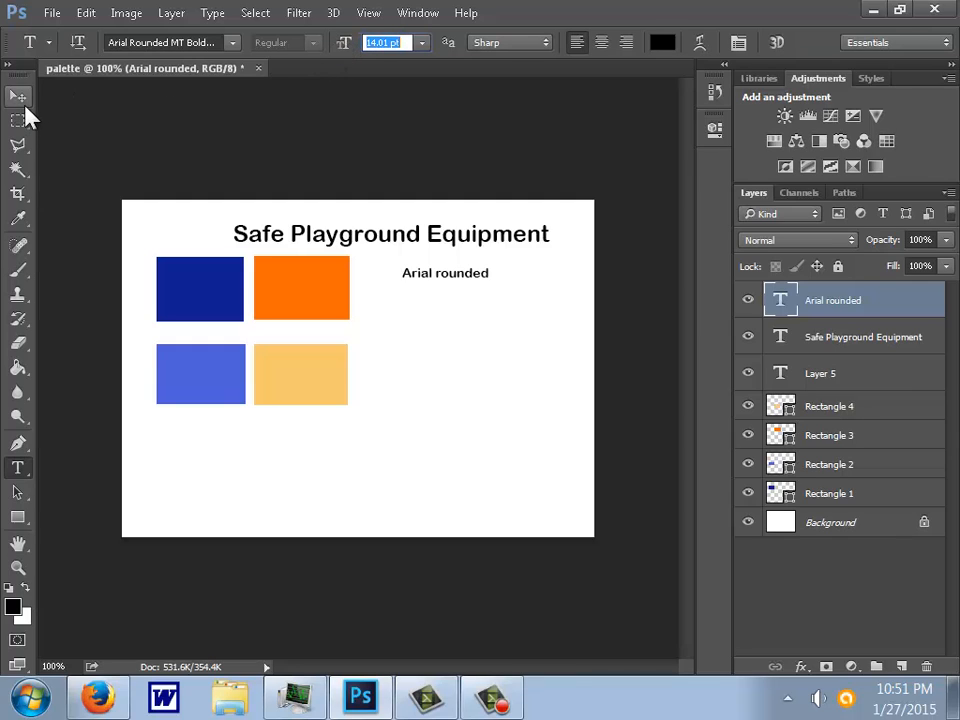
click(19, 96)
drag(435, 281, 452, 270)
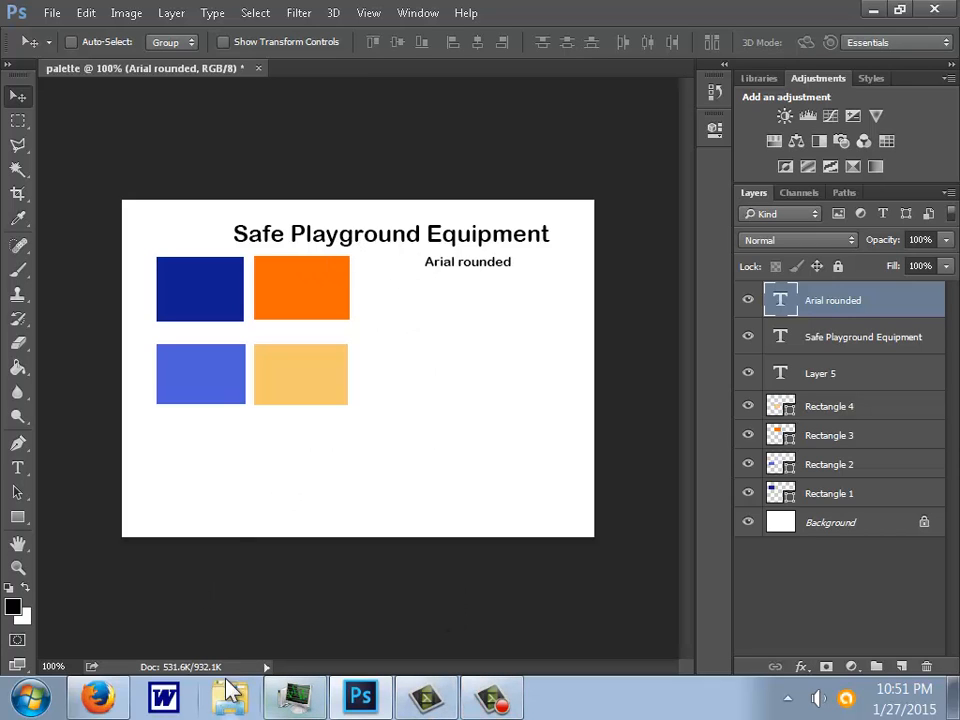
- Switch to dafont.com in Firefox and open the School category of the Script fonts
click(101, 703)
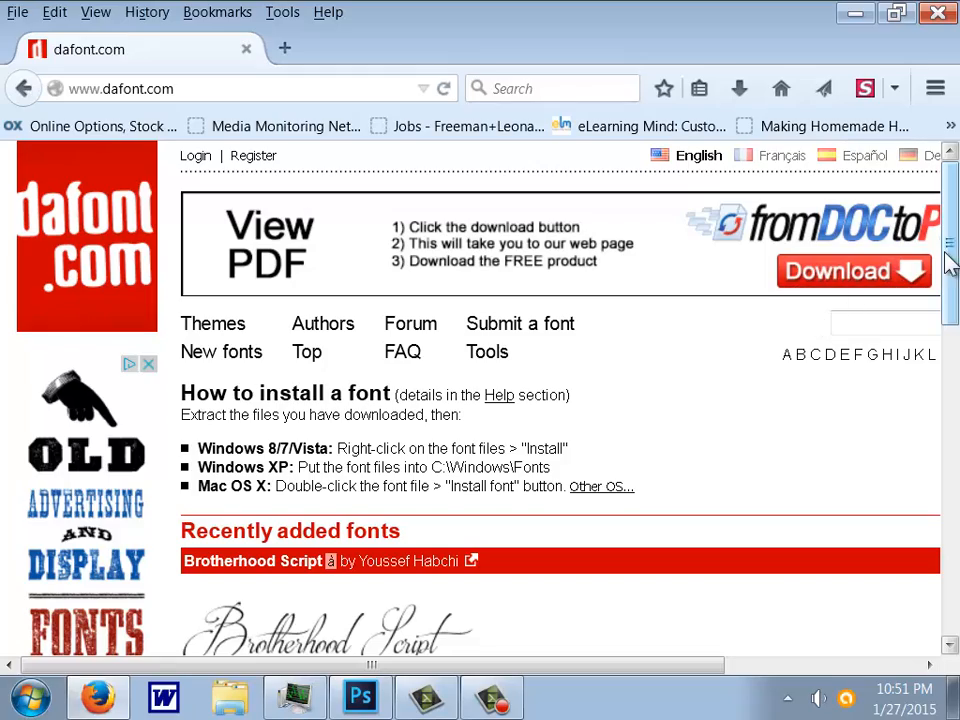
drag(949, 261, 928, 210)
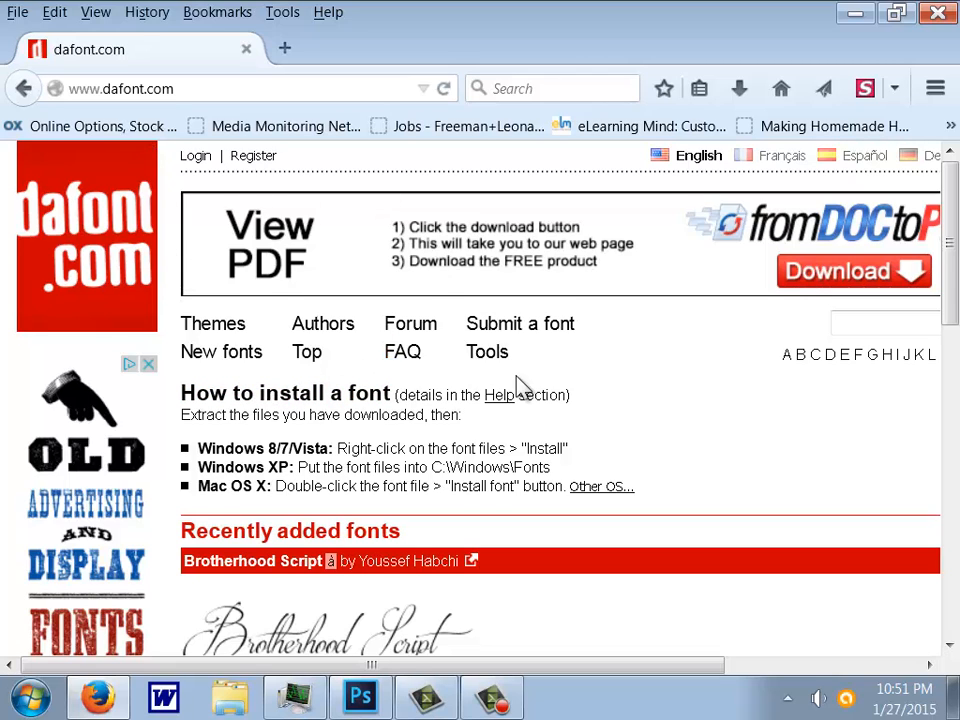
key(ctrl+minus)
key(ctrl+minus)
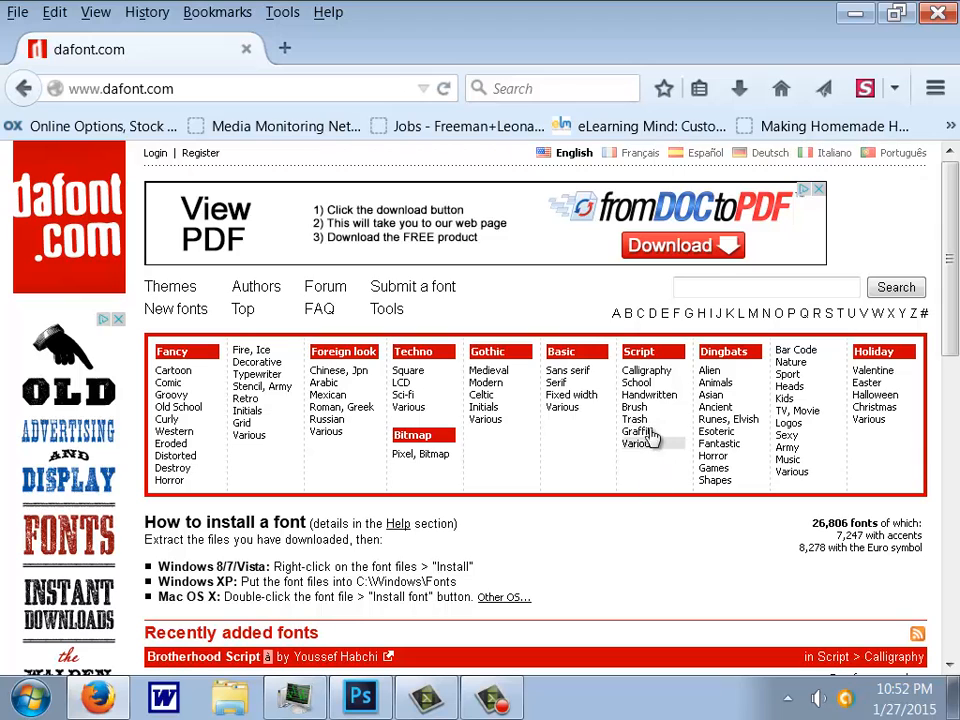
click(646, 396)
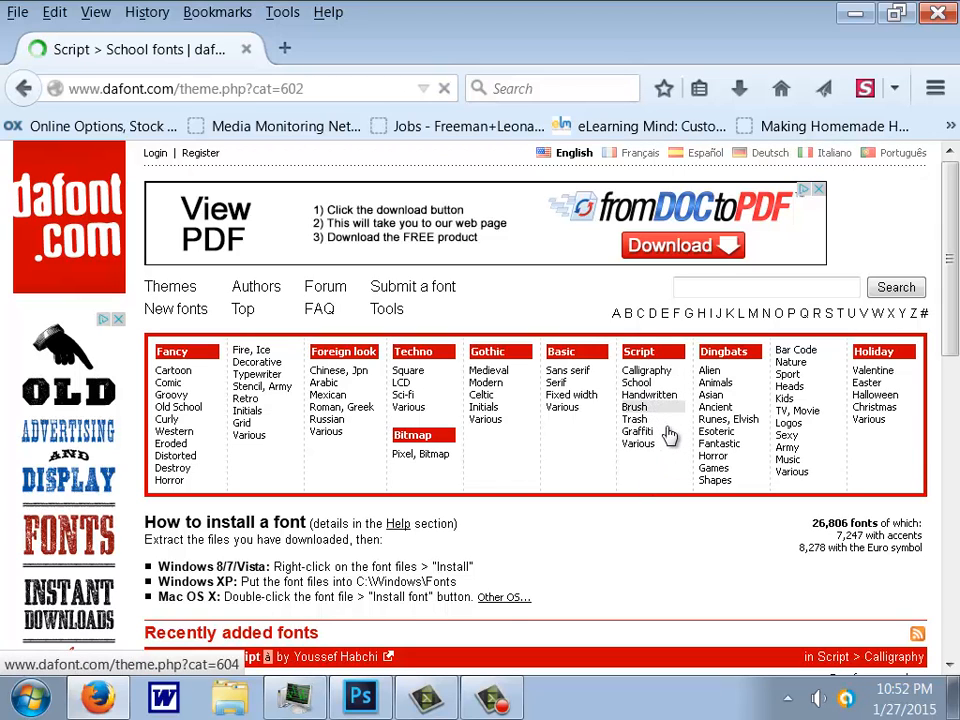
- Download the Kindergarten font and save kindergarten4.zip to disk
drag(950, 220, 950, 320)
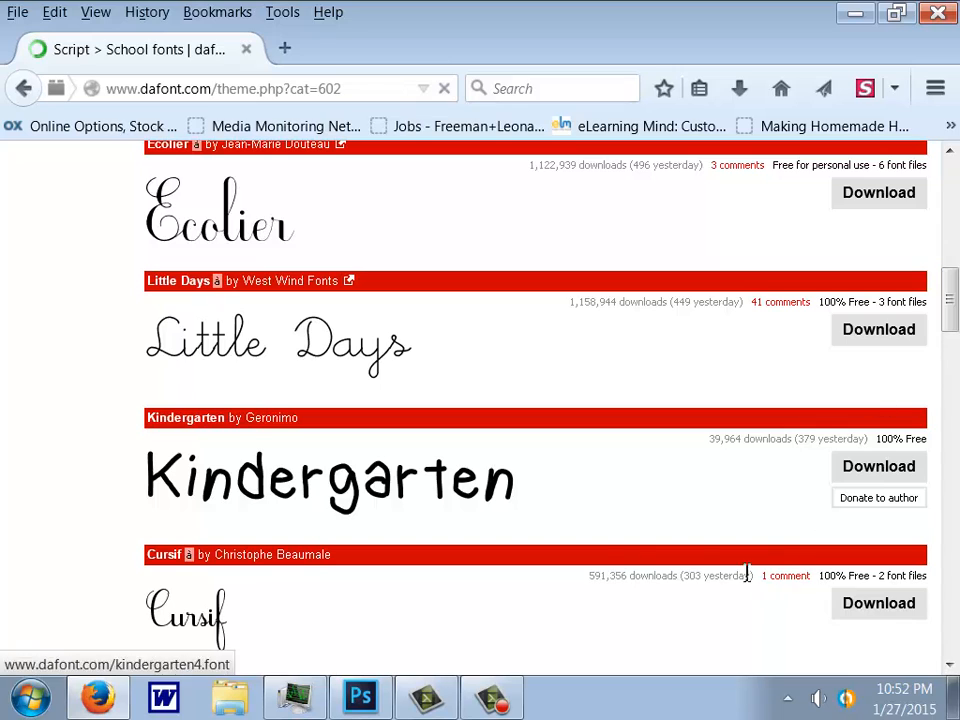
click(869, 476)
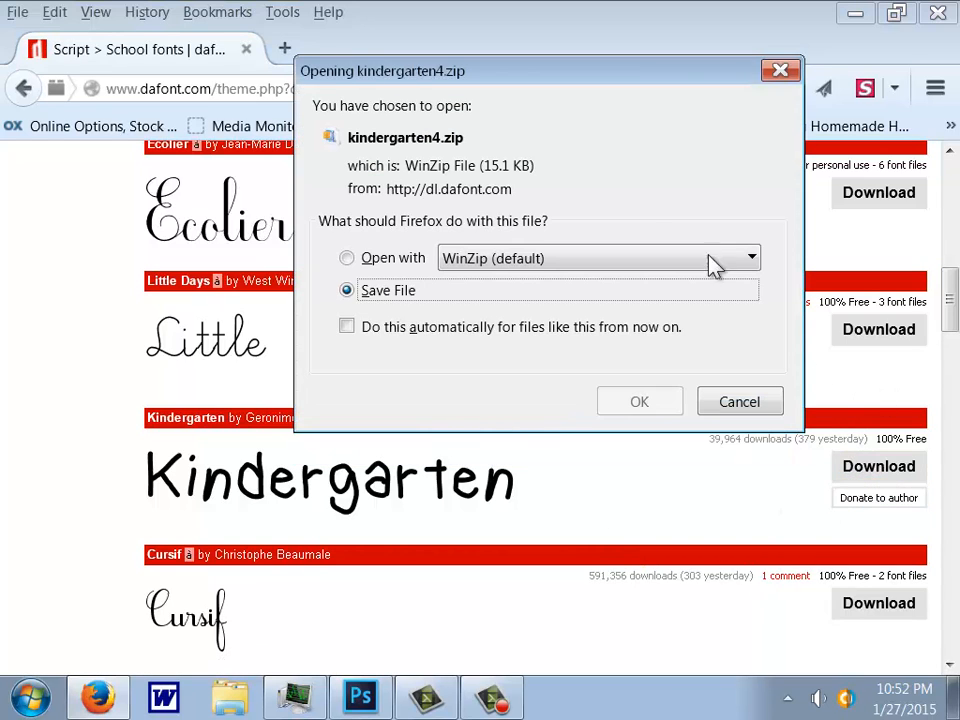
click(346, 259)
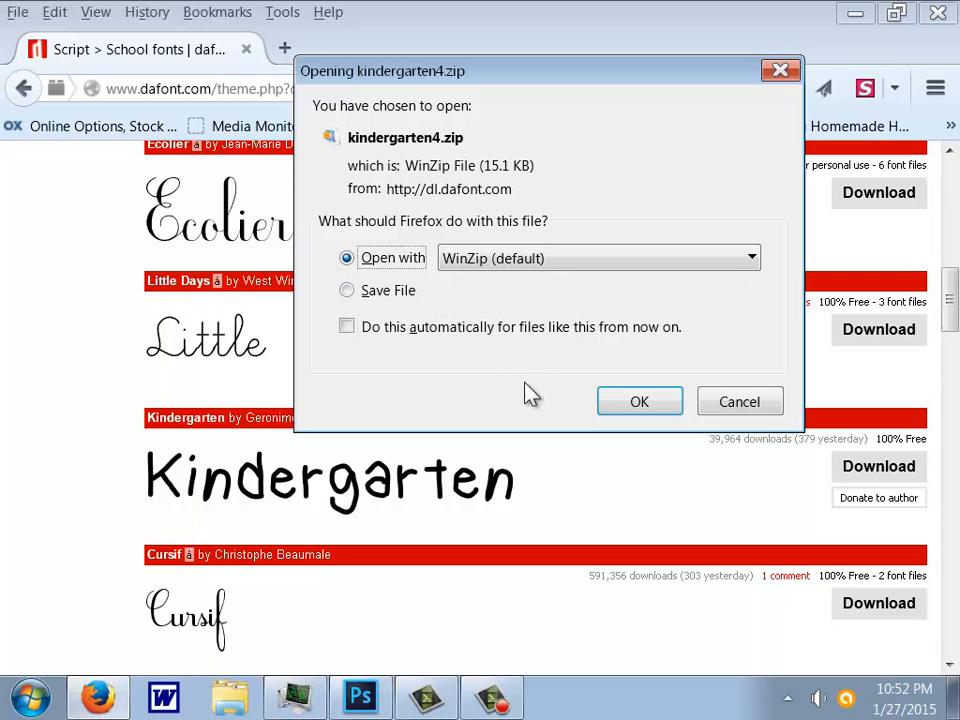
click(347, 290)
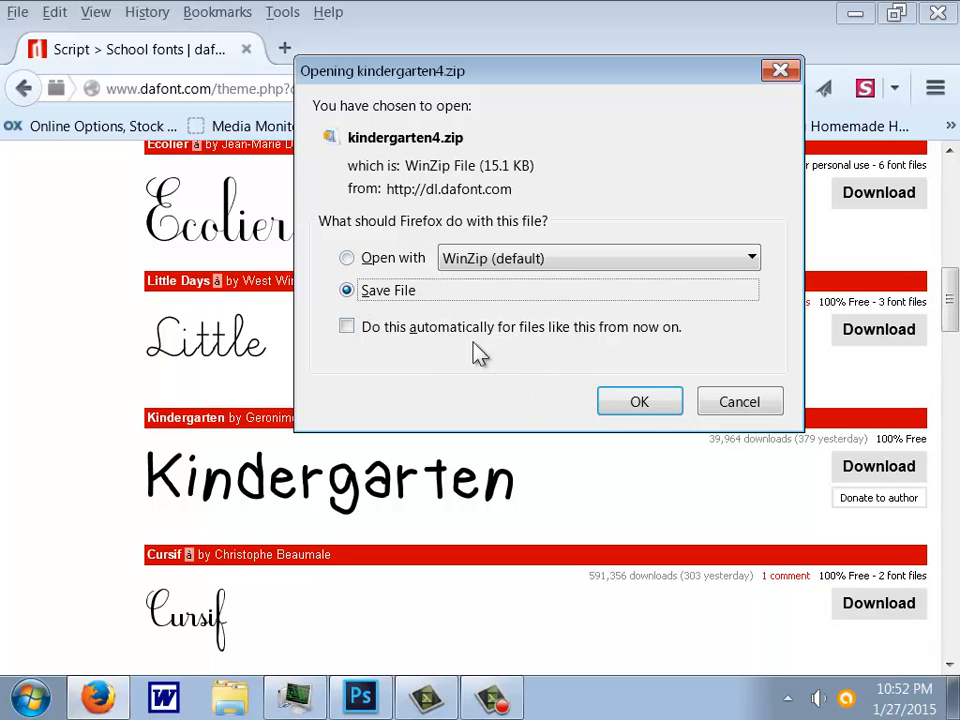
click(640, 405)
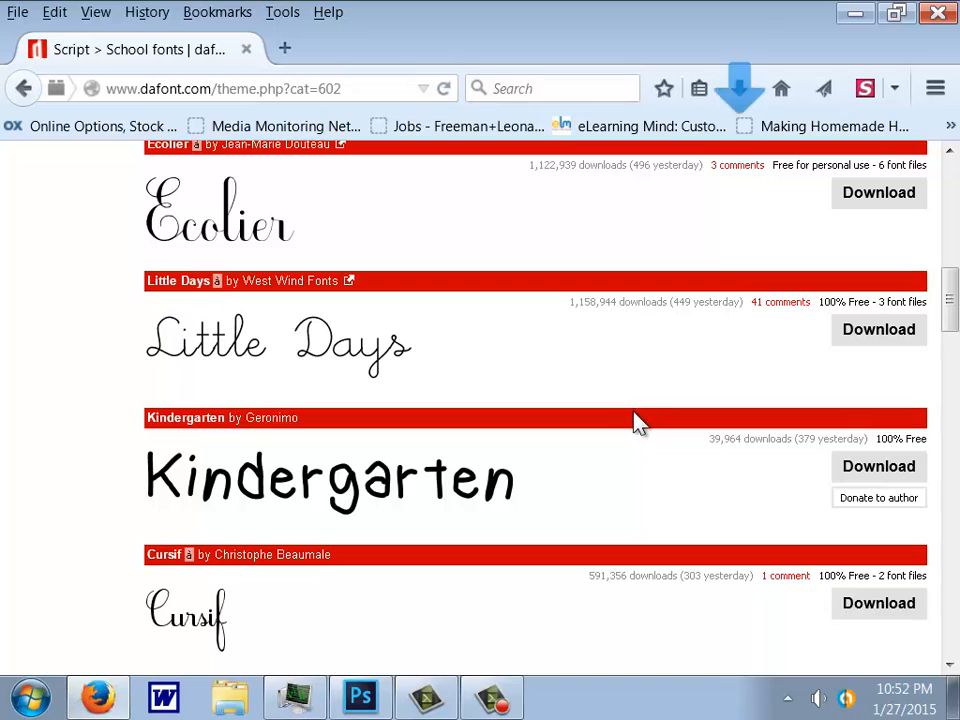
- Open the downloaded kindergarten4.zip archive and preview the kindergarten.ttf font file inside it
click(740, 89)
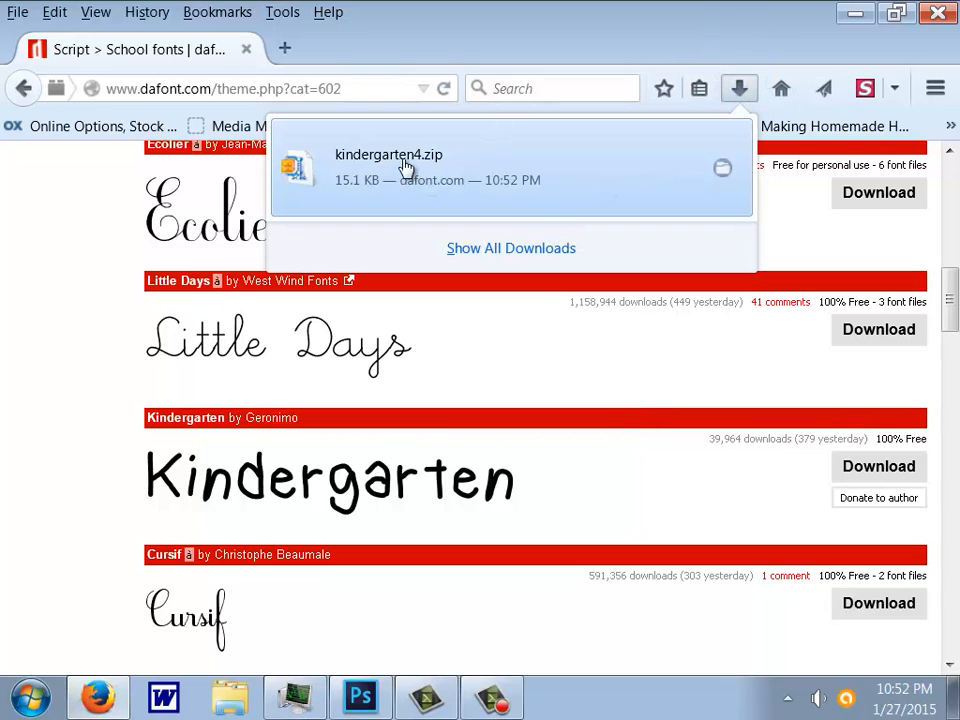
click(392, 165)
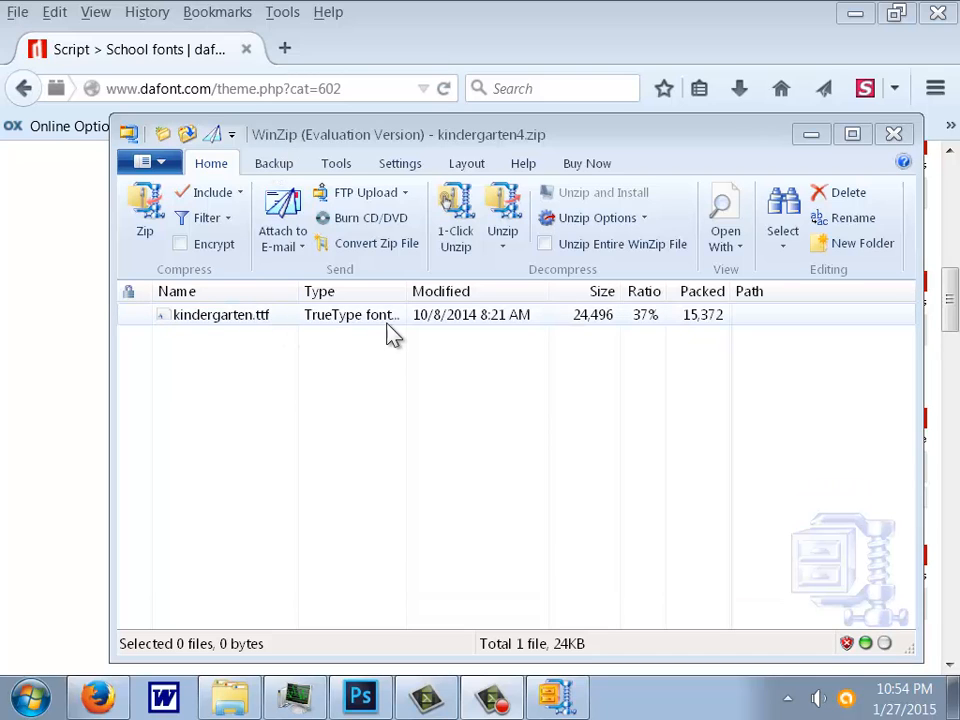
double_click(248, 326)
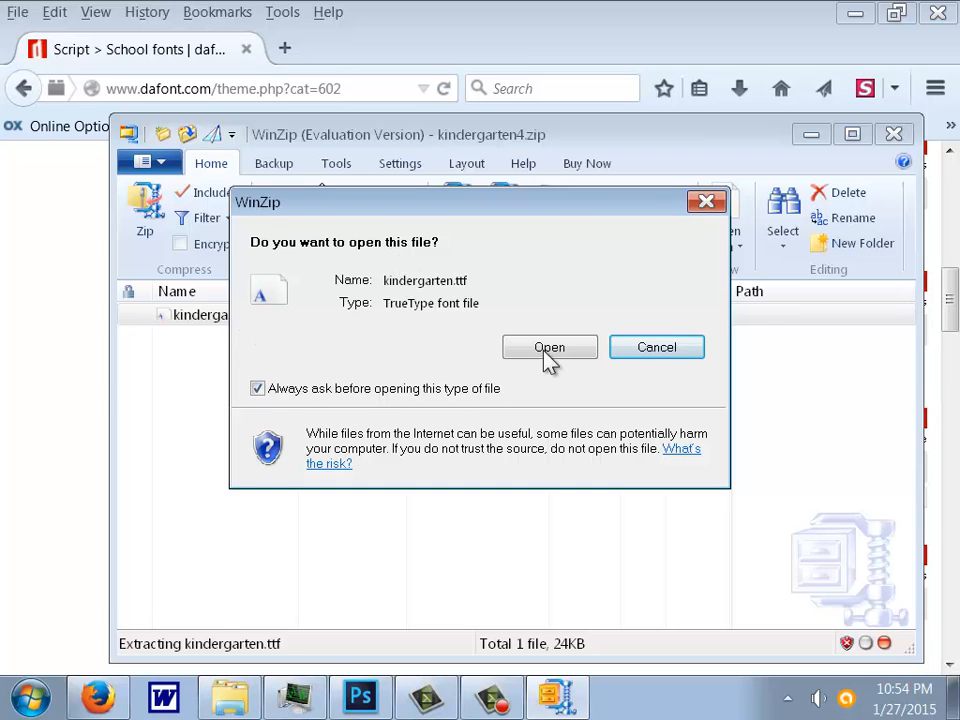
click(550, 358)
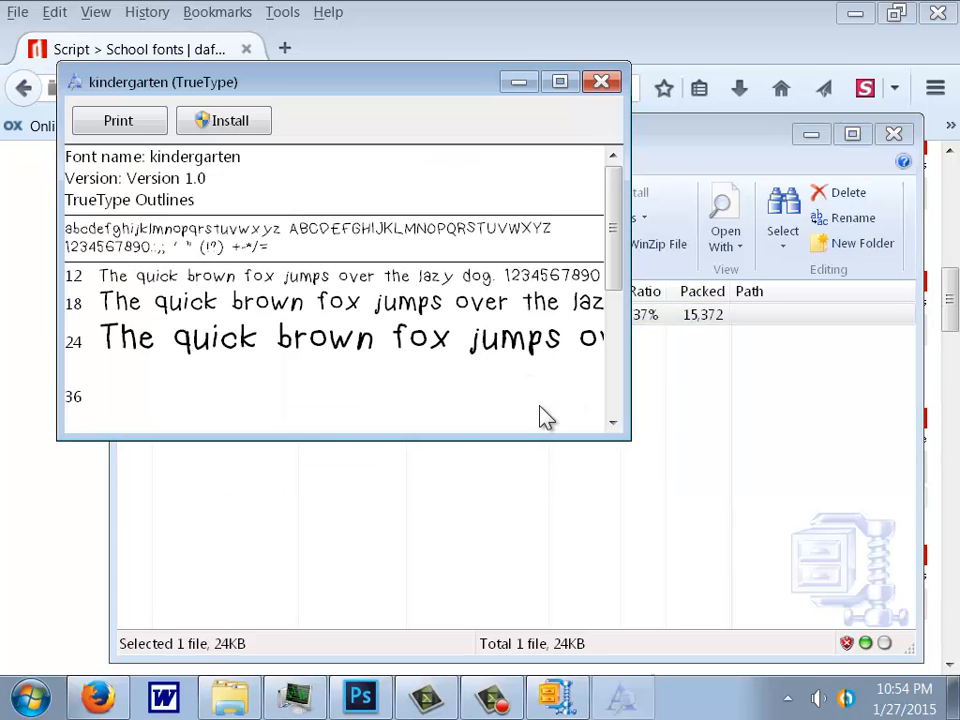
- Install the kindergarten font from its enlarged preview and close the preview window
click(559, 82)
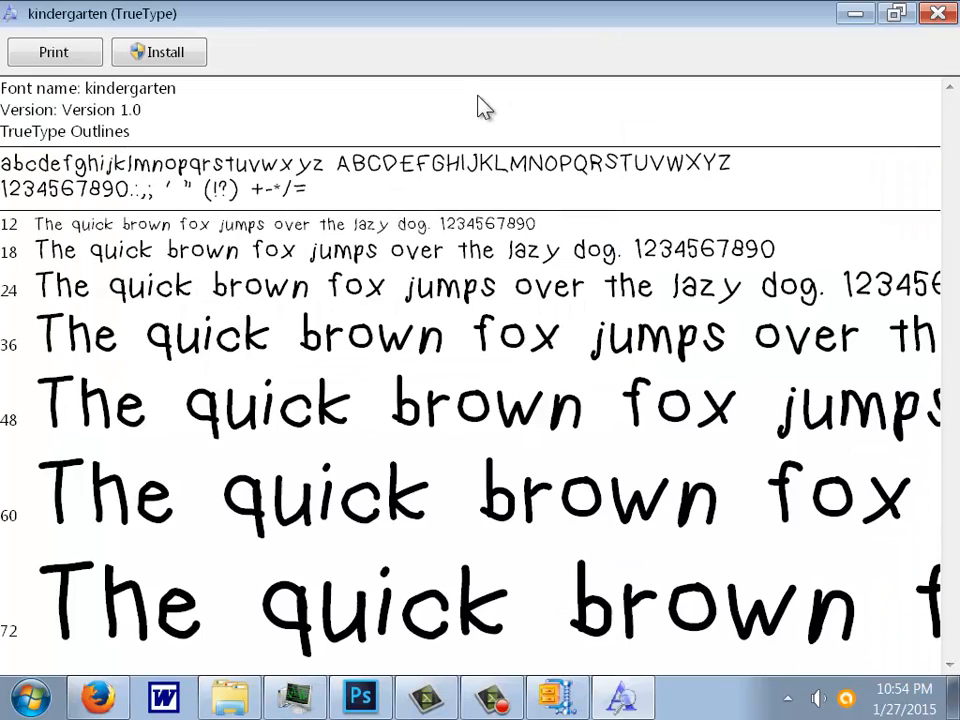
click(165, 60)
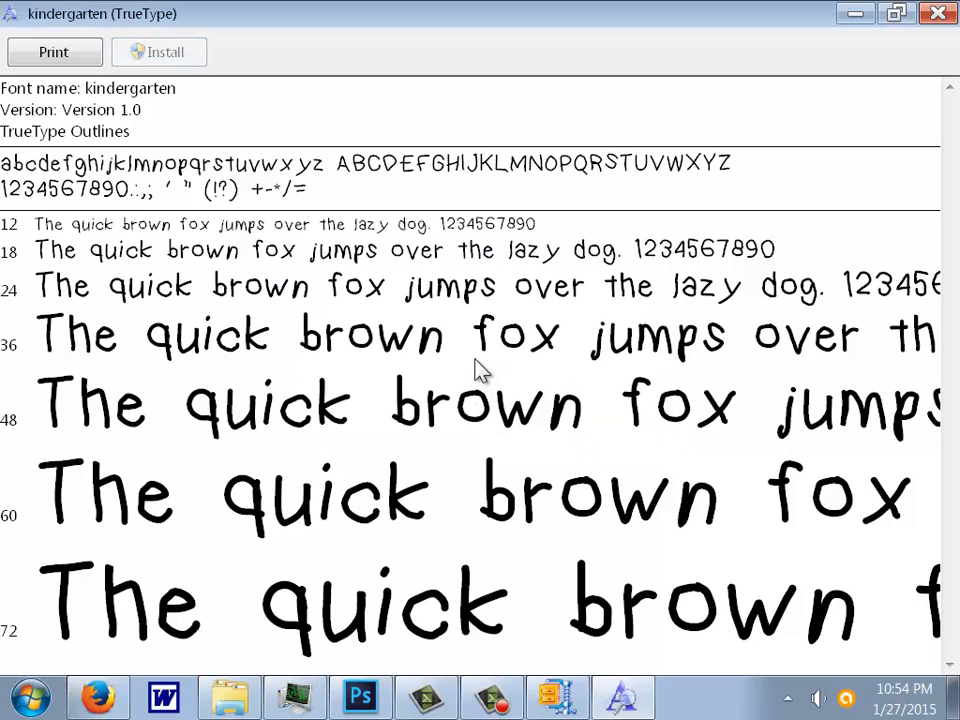
key(alt+F4)
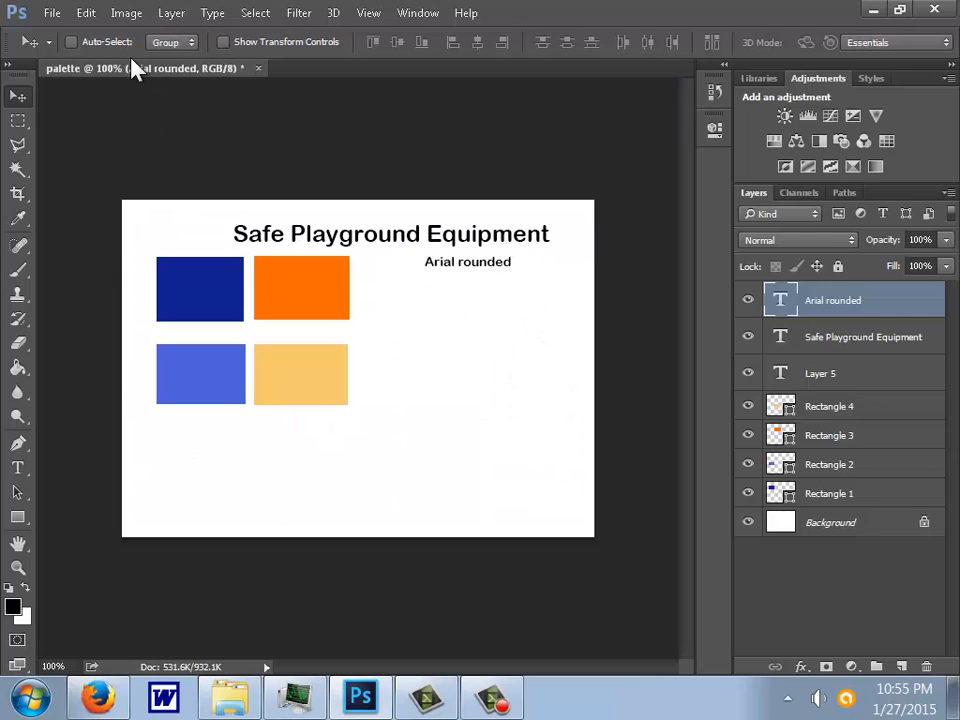
- Change the font of the Safe Playground Equipment title layer to kindergarten Medium
click(16, 468)
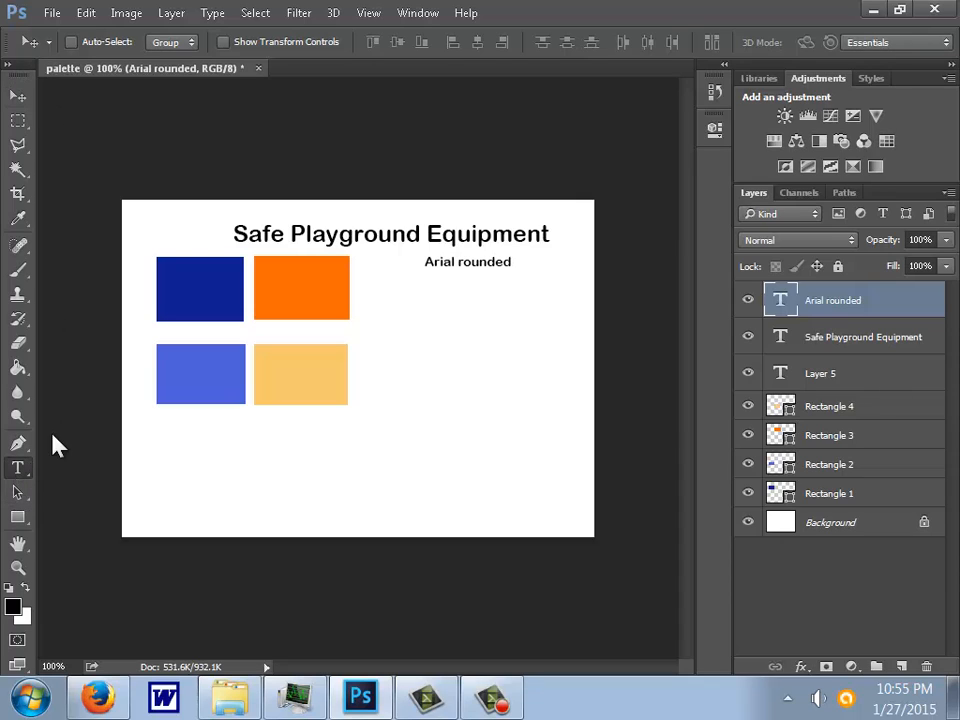
click(862, 345)
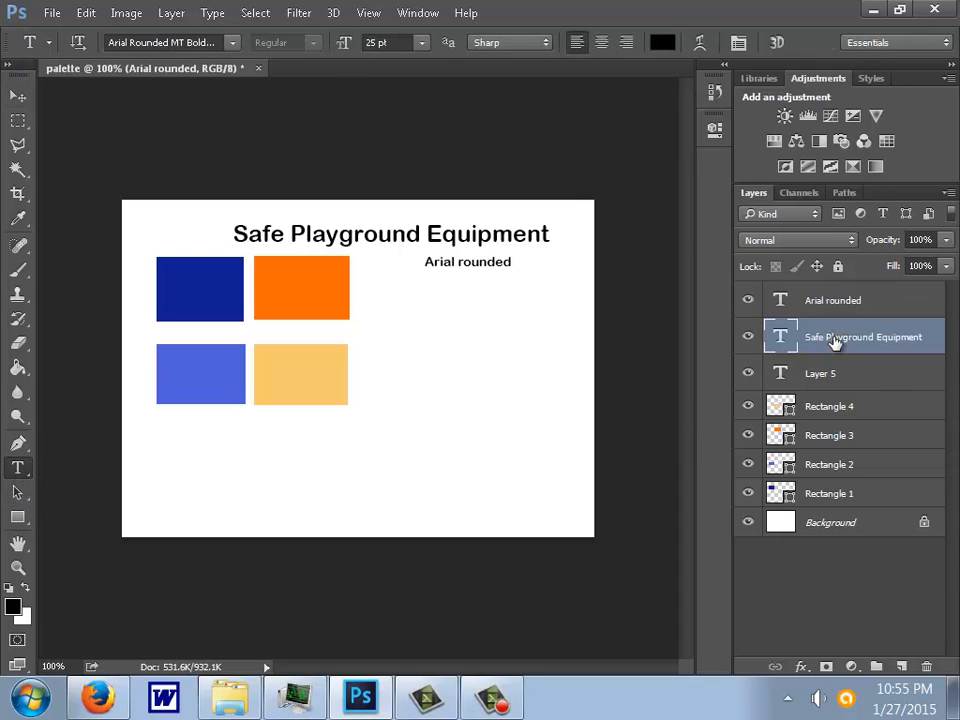
click(232, 42)
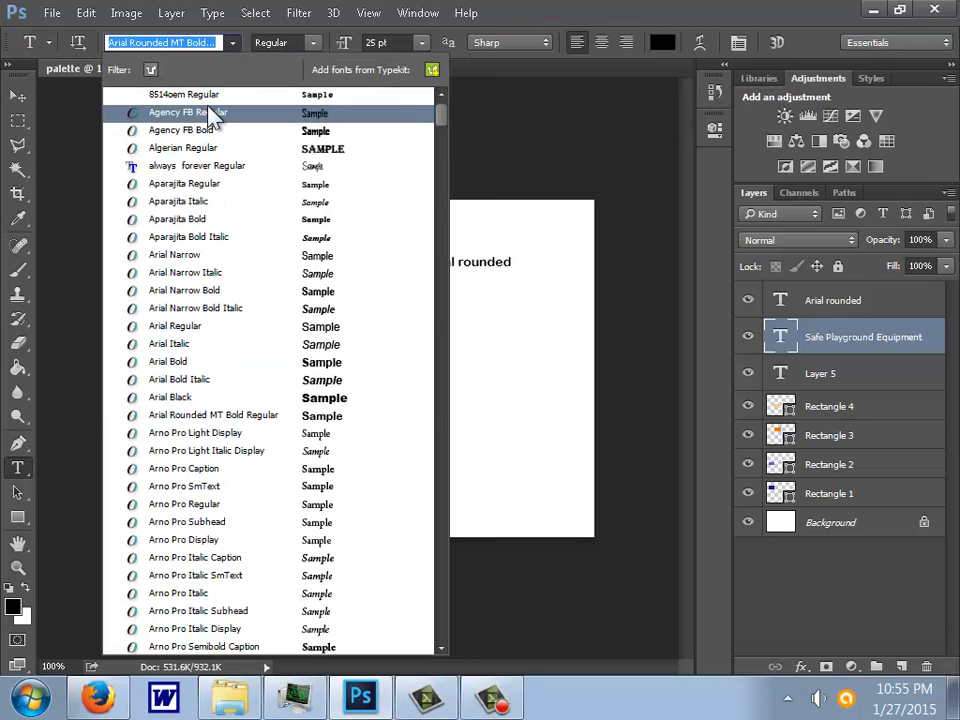
text(k)
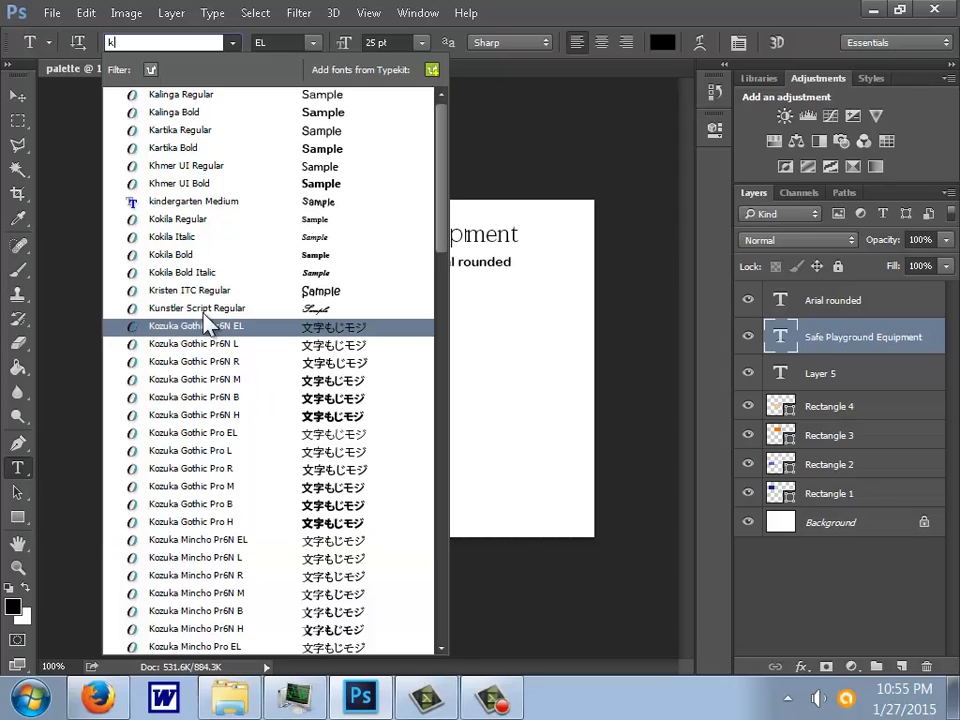
click(226, 201)
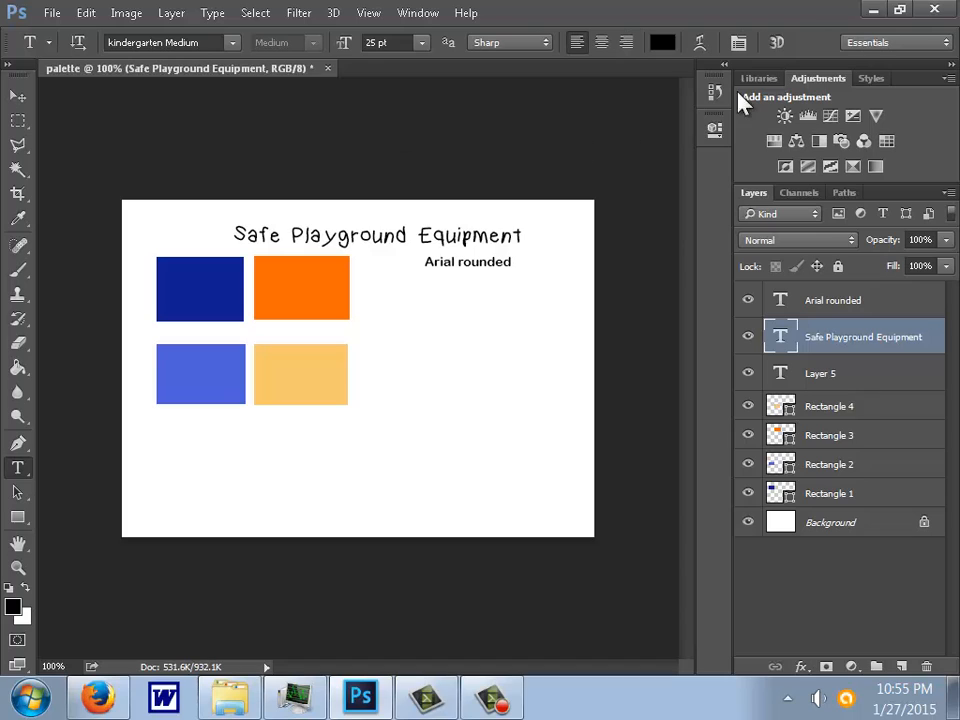
- Set the title's font size to 34 pt and move it up and left so the whole text fits on the canvas
click(340, 44)
text(34)
key(Return)
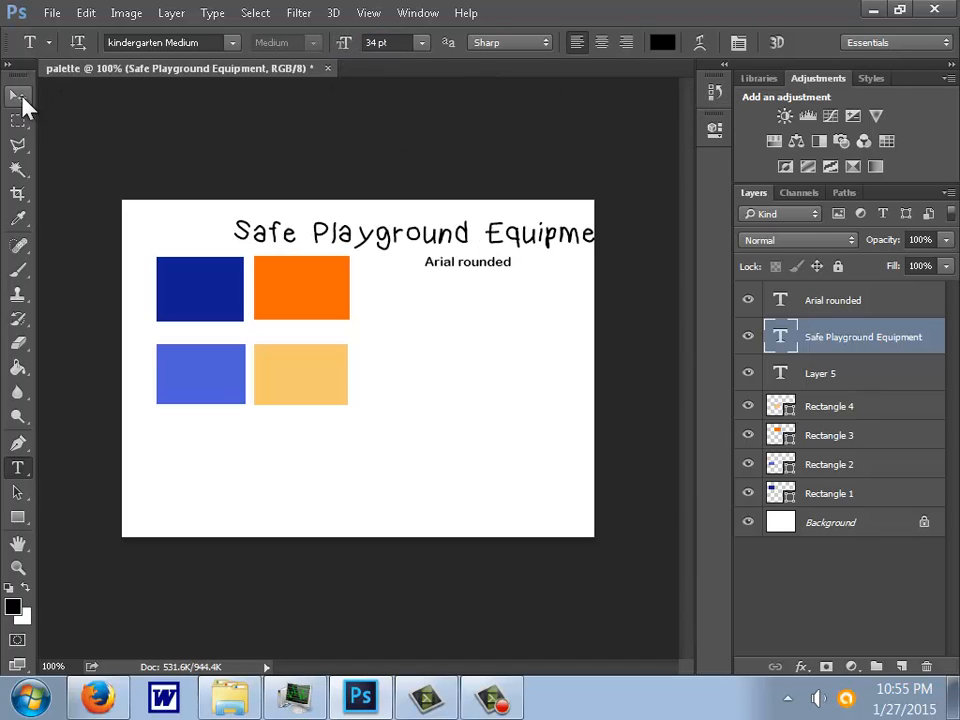
click(17, 96)
drag(236, 236, 206, 230)
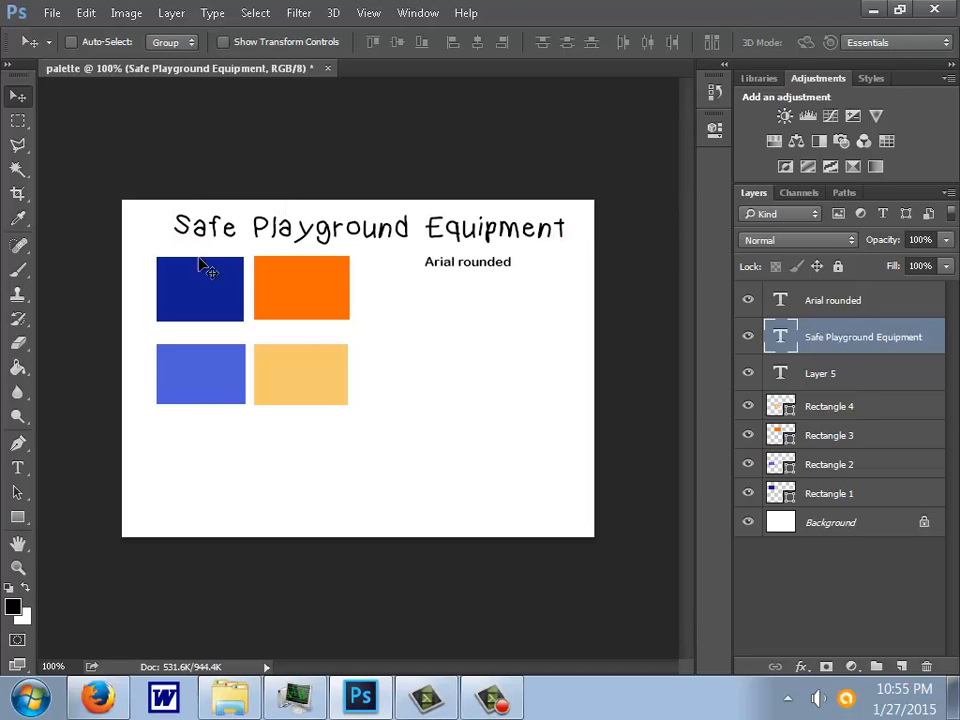
- Open the character settings and apply Faux Bold to the Safe Playground Equipment title
click(405, 14)
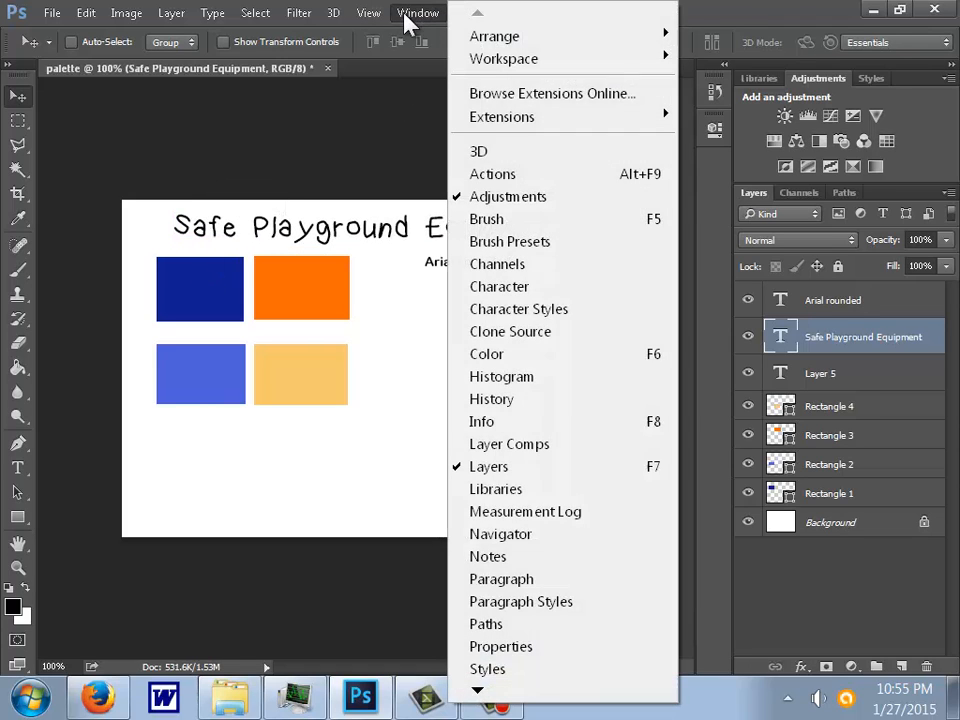
click(512, 288)
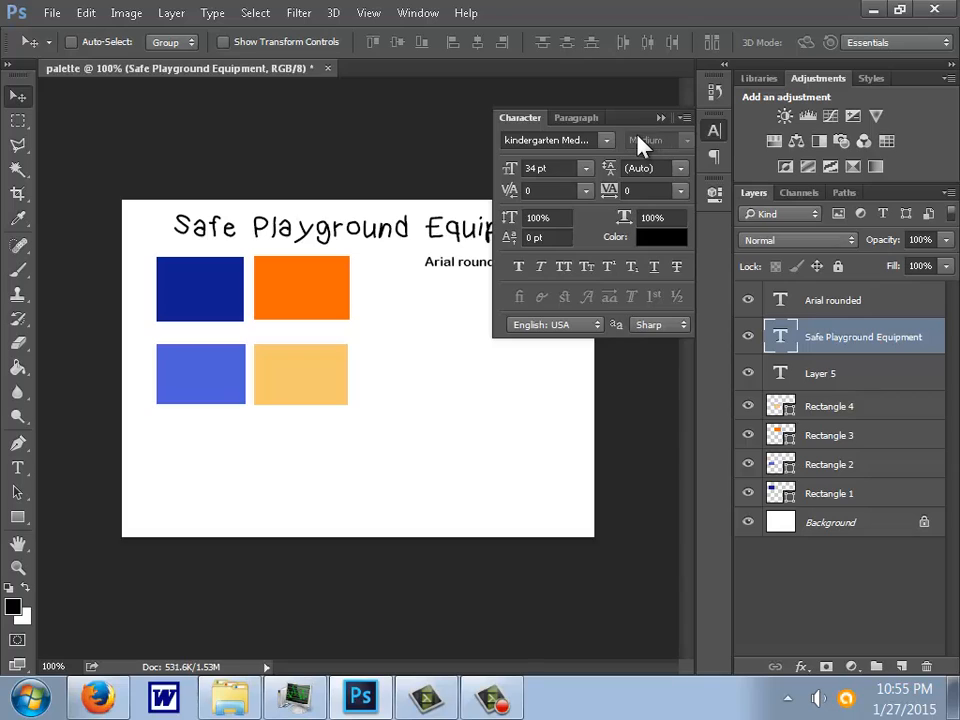
click(524, 279)
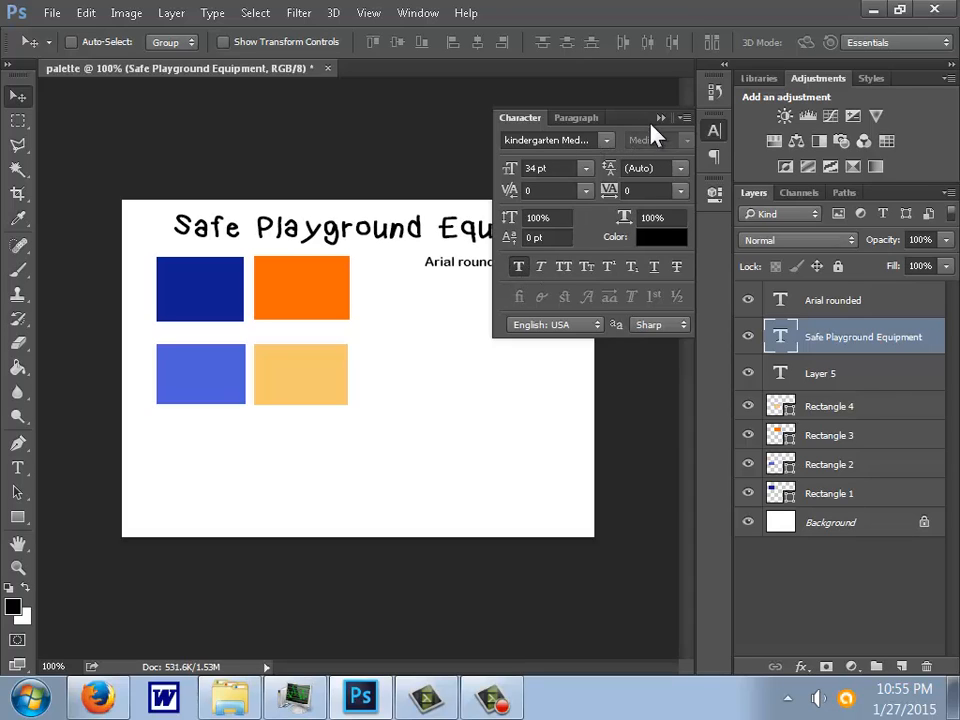
- Try Faux Italic and All Caps on the title, return it to Faux Bold only, and collapse the character settings
click(537, 268)
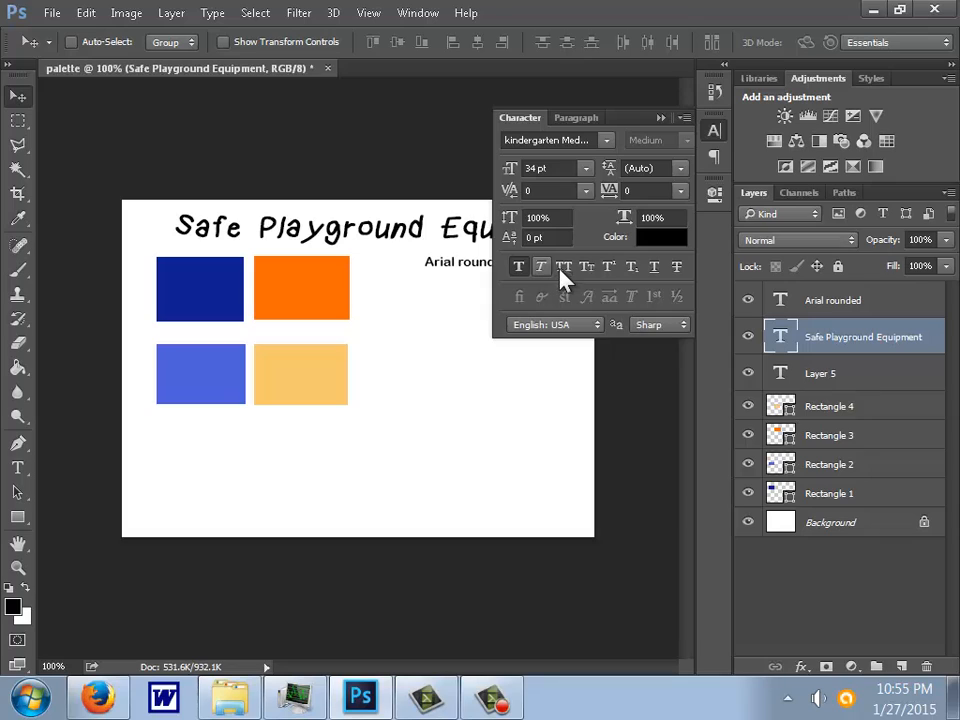
click(560, 272)
click(566, 272)
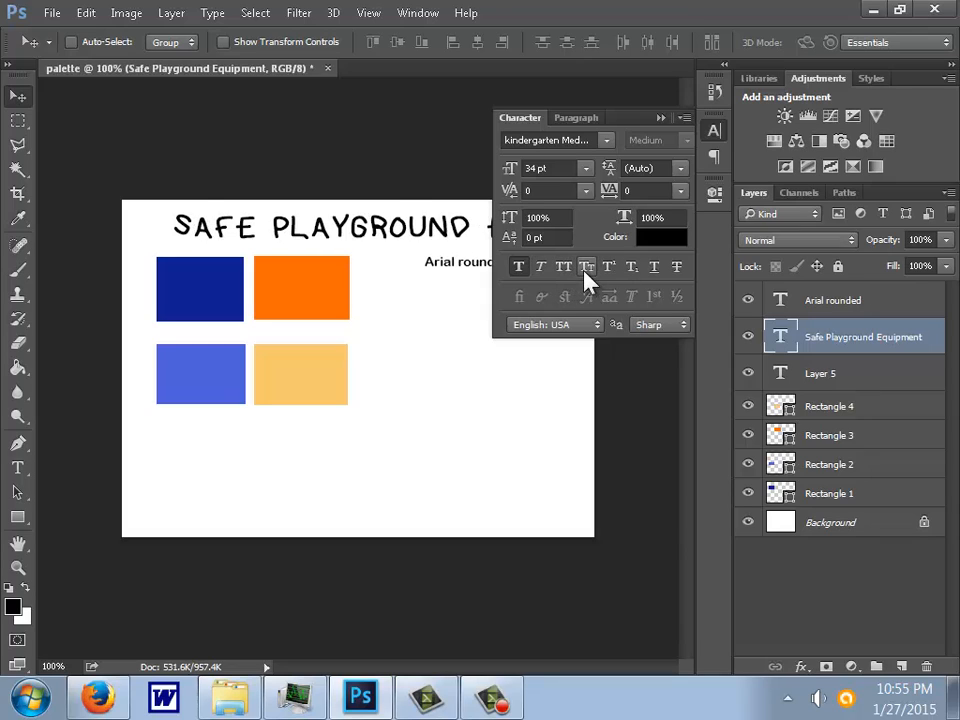
click(586, 270)
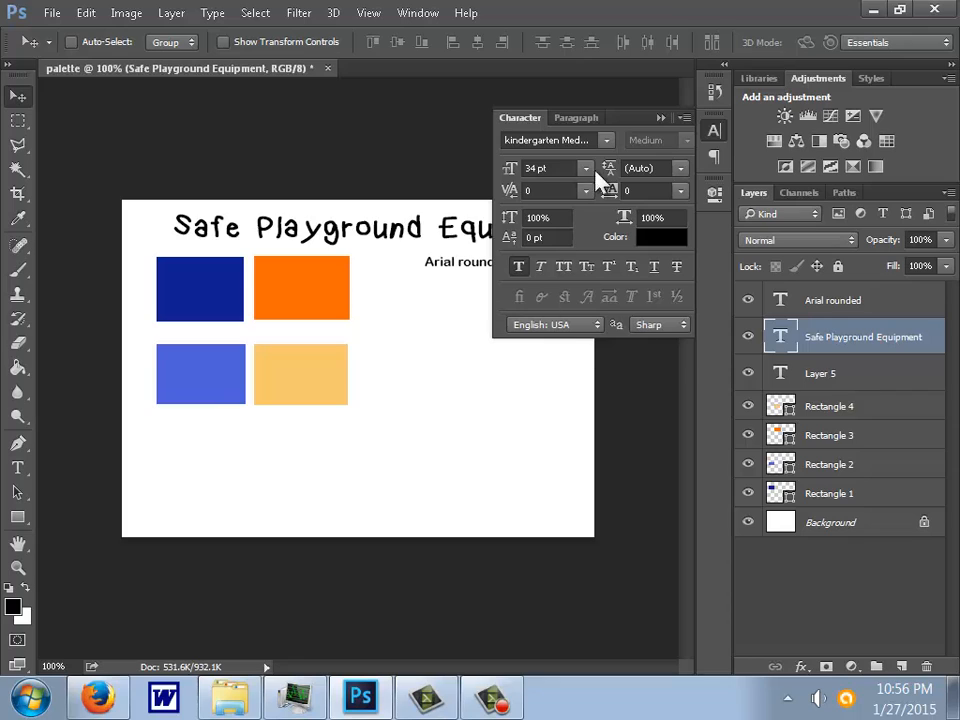
click(660, 118)
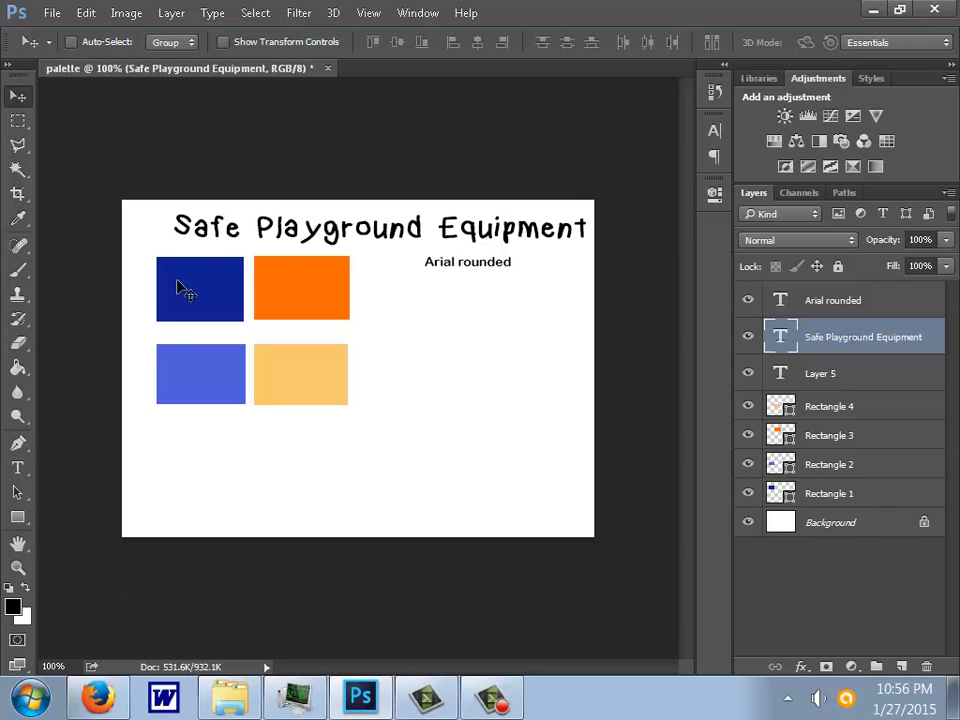
- Activate the Type tool with the Safe Playground Equipment layer selected
click(19, 470)
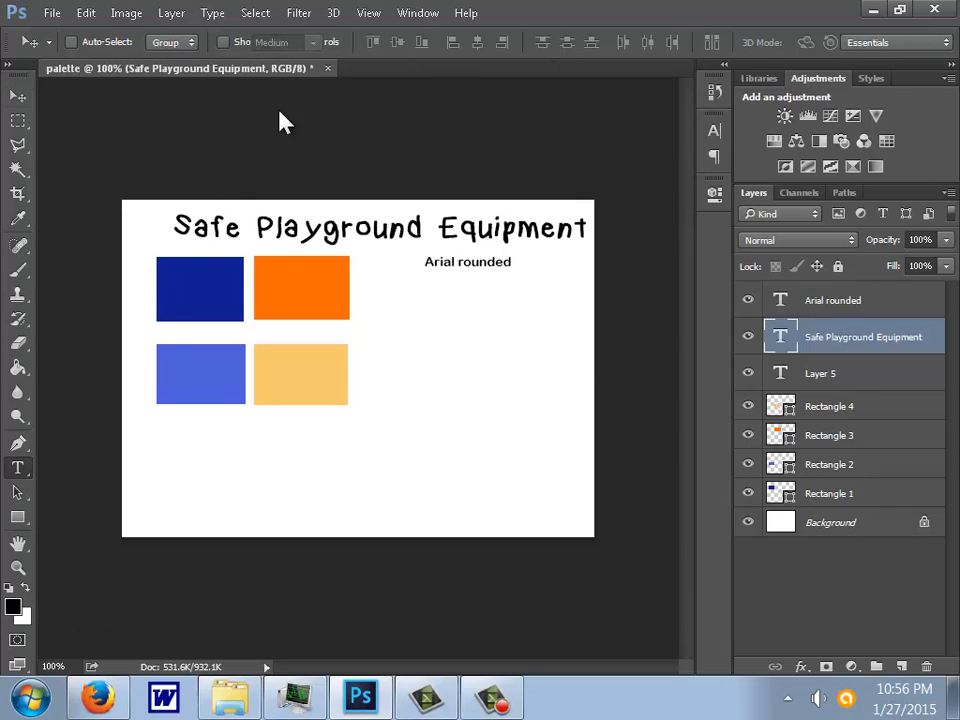